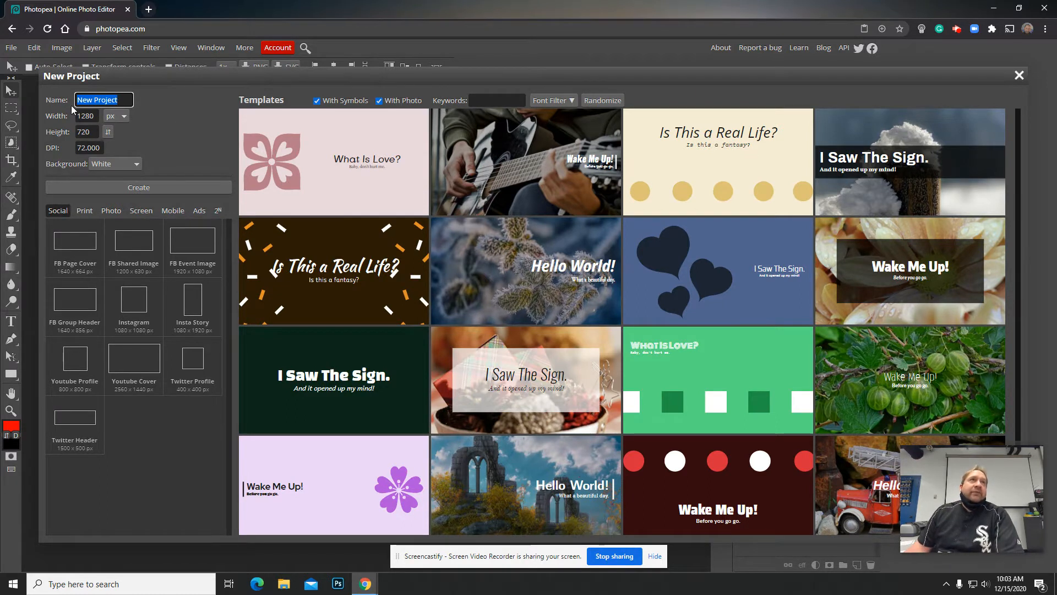
- Create a 1280 × 720 px project with a white background and place photo 20201007_082133 from the Zoom Backgrounds folder in it
click(145, 189)
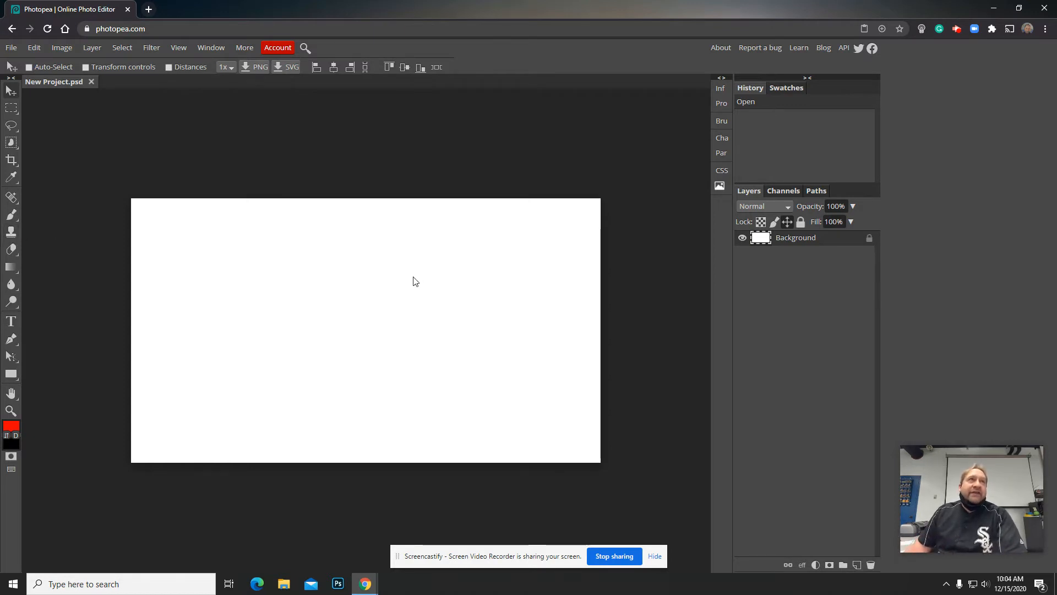
click(11, 48)
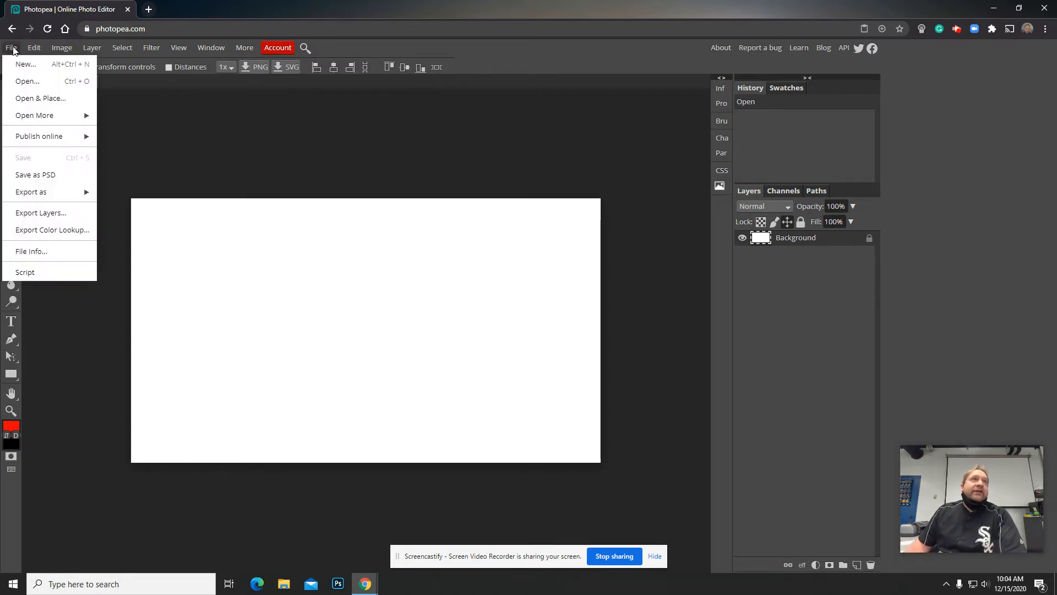
click(38, 98)
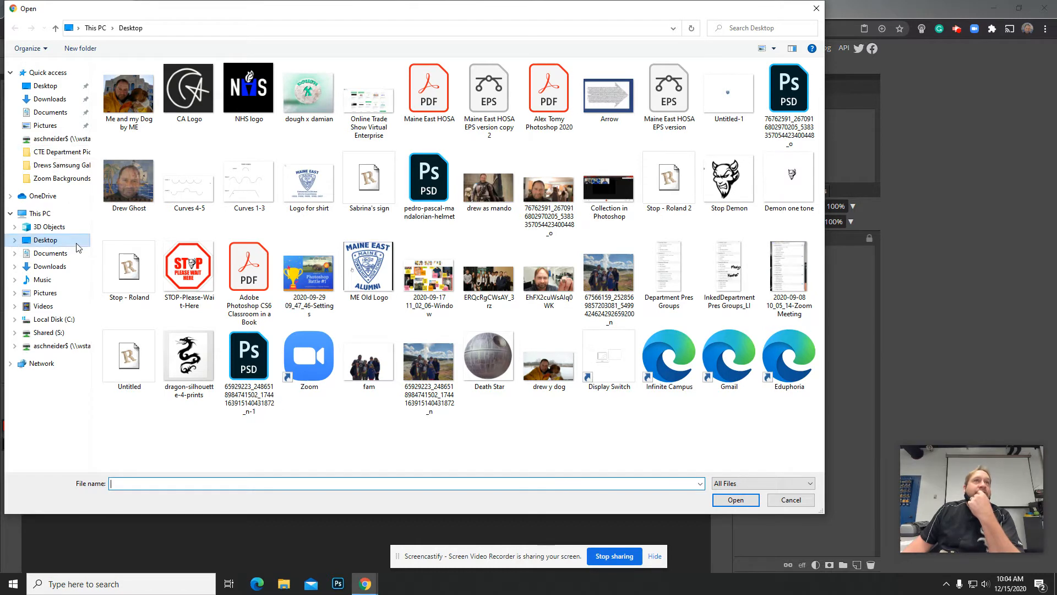
click(55, 345)
scroll(352, 389, down, 5)
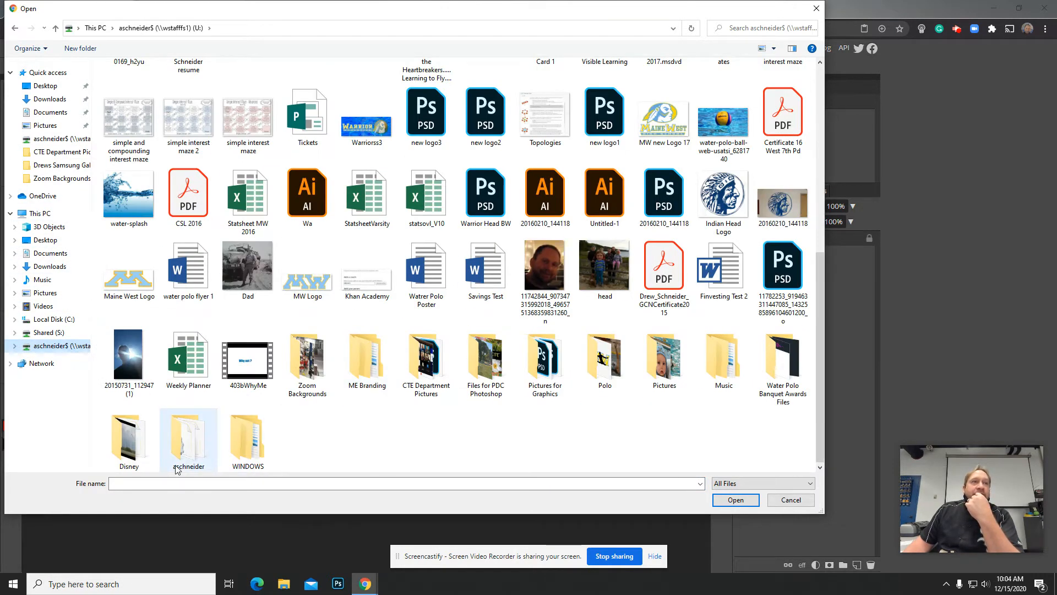
double_click(309, 364)
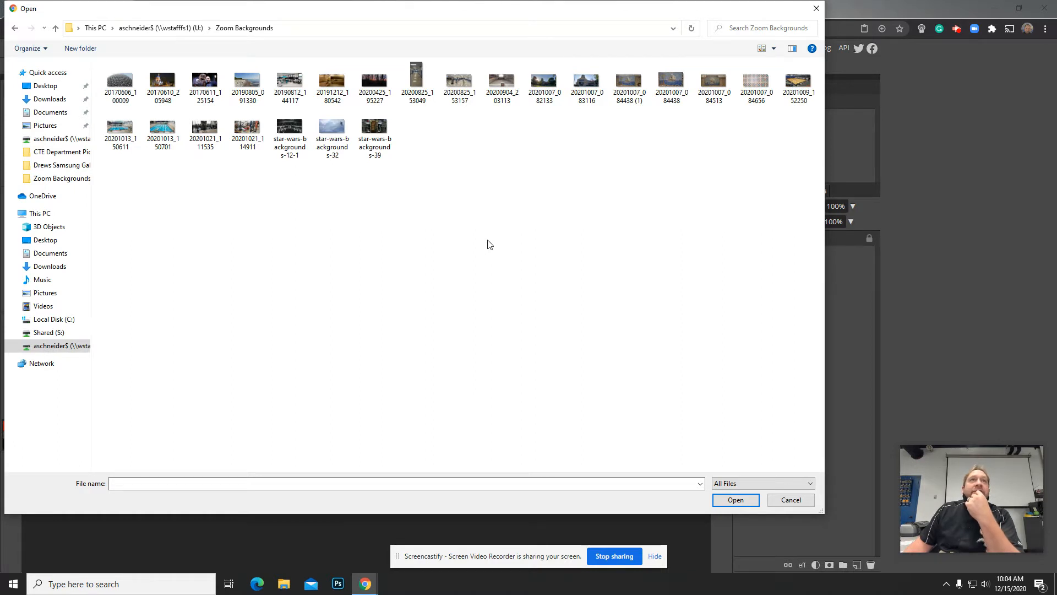
click(548, 88)
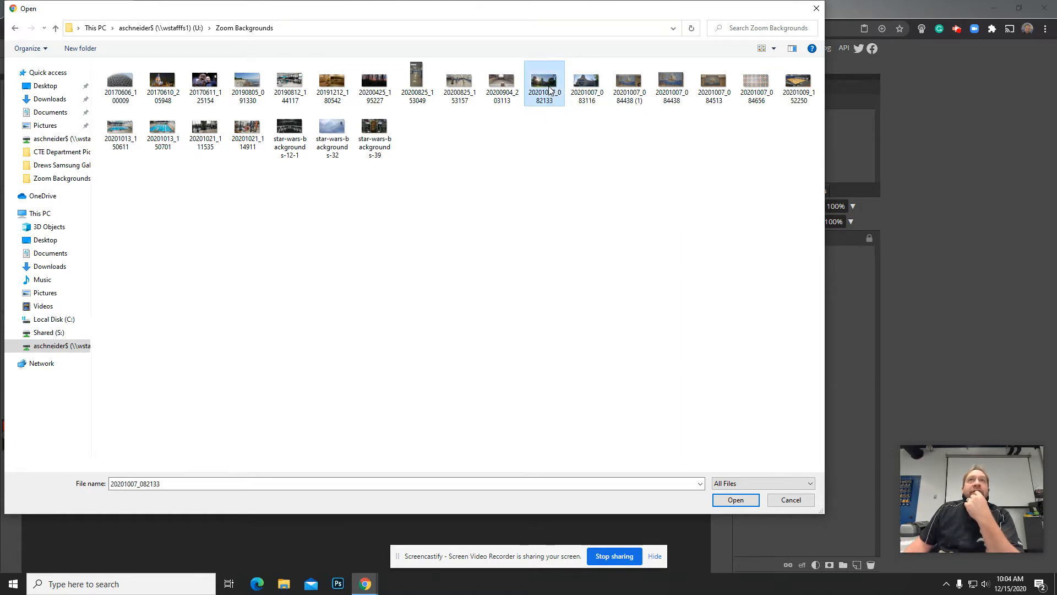
click(742, 500)
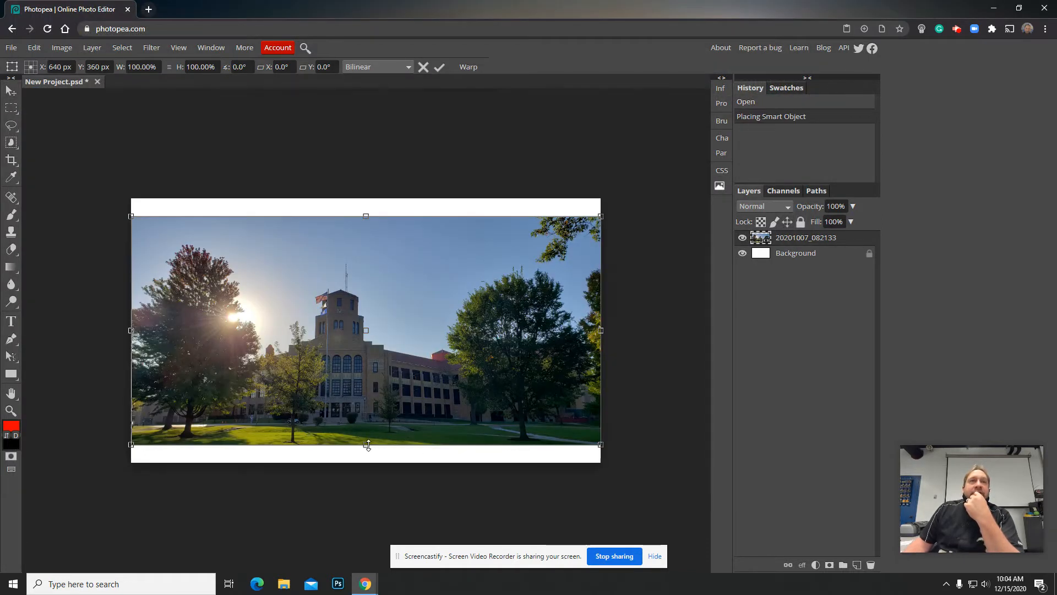
- Stretch the placed building photo vertically to 115.76% height so it fills the canvas from top to bottom edge
drag(366, 446, 366, 462)
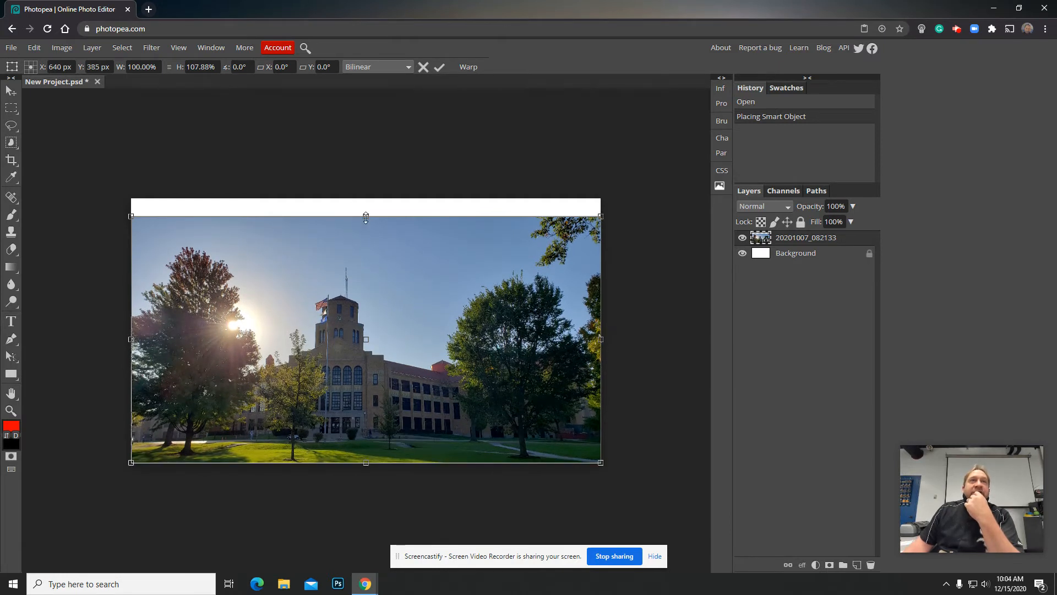
drag(366, 218, 366, 198)
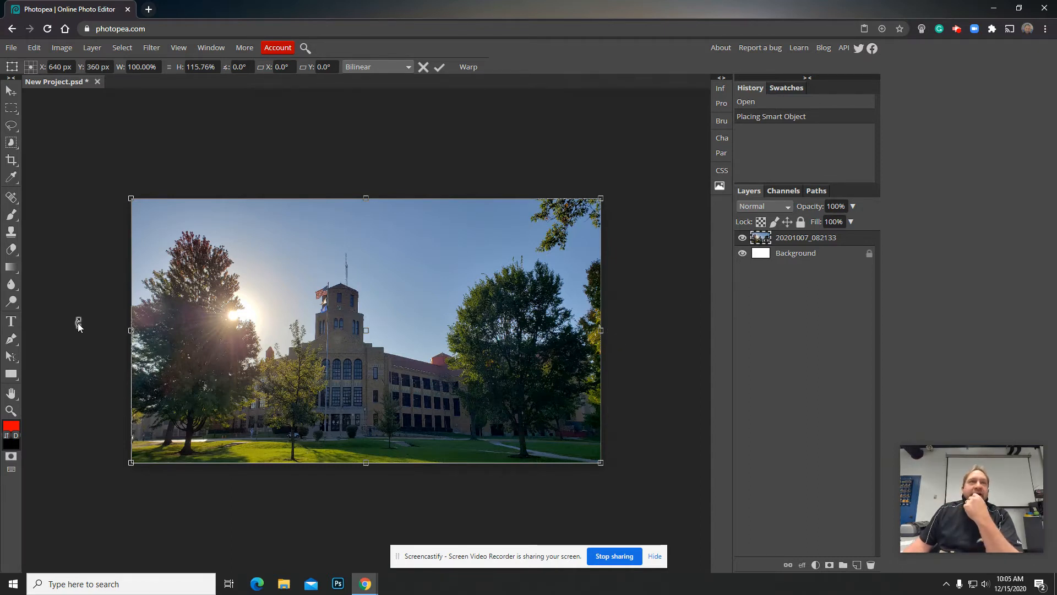
click(439, 67)
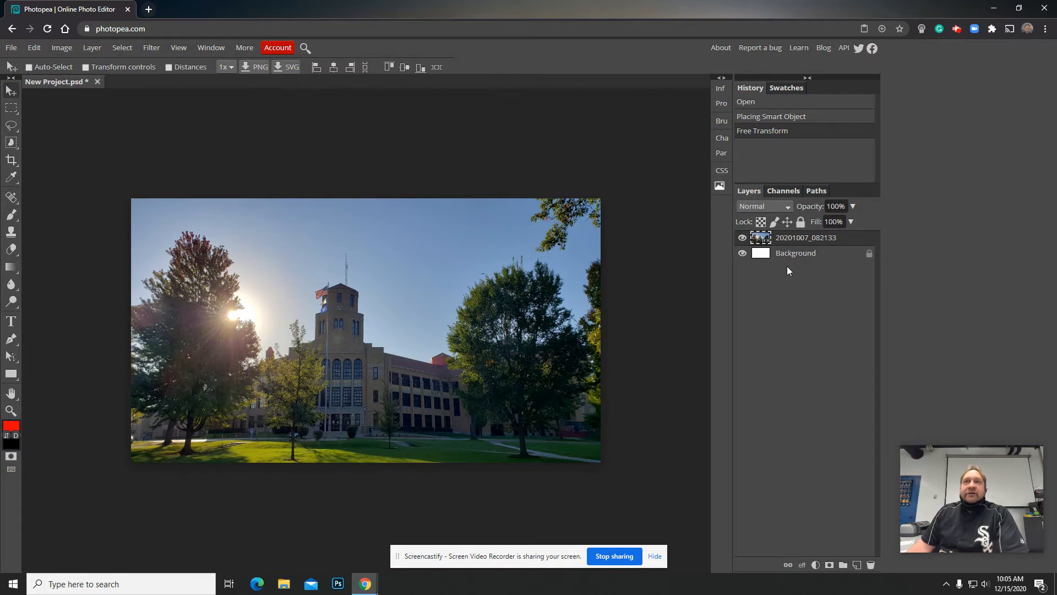
- Place the photo of the man and dog from the Desktop folder as a layer above the building photo
click(11, 48)
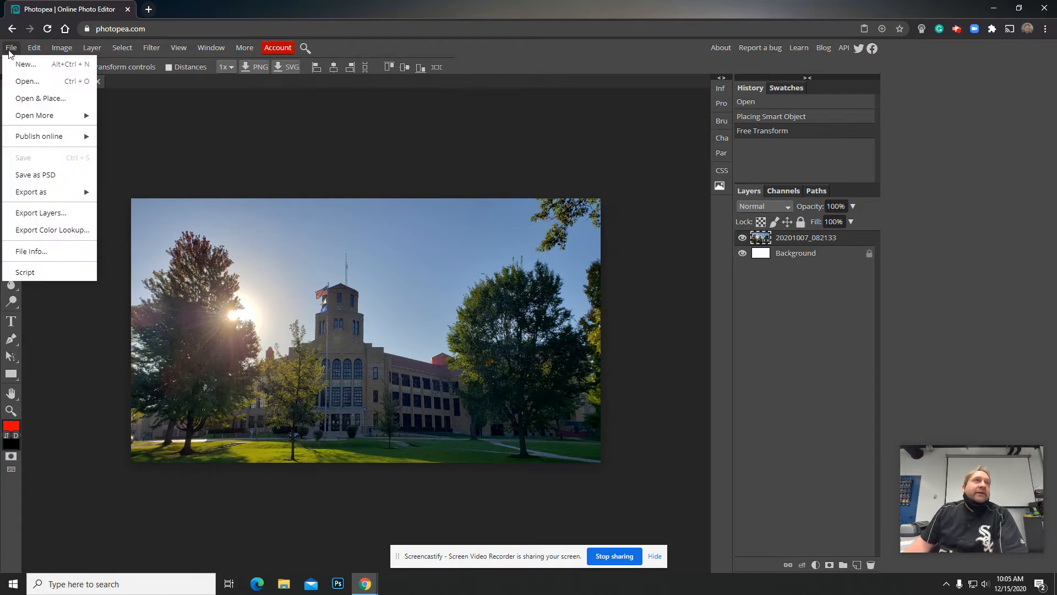
click(26, 99)
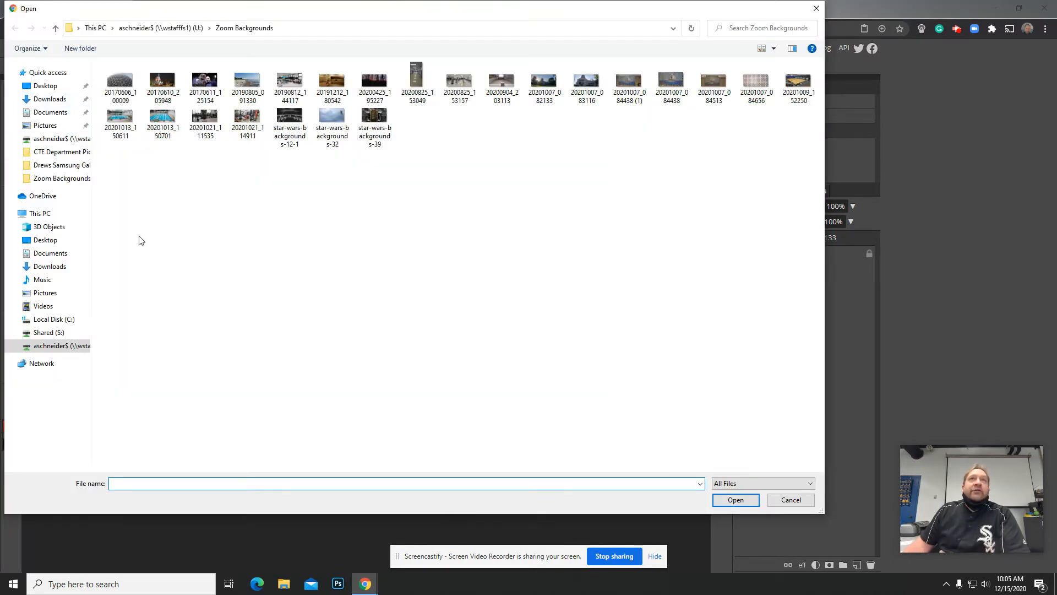
click(48, 87)
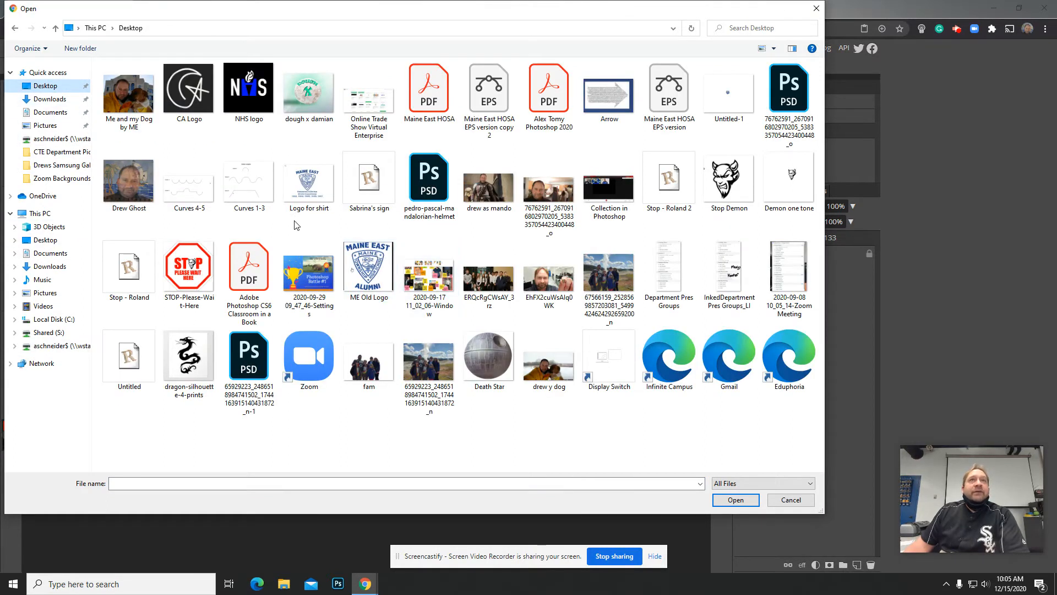
click(549, 361)
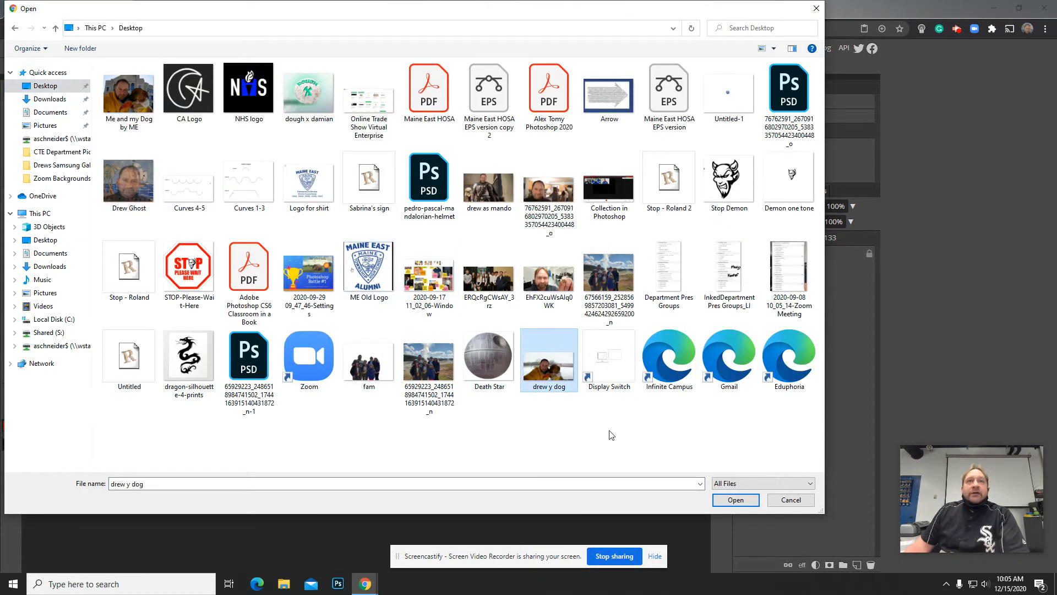
click(736, 500)
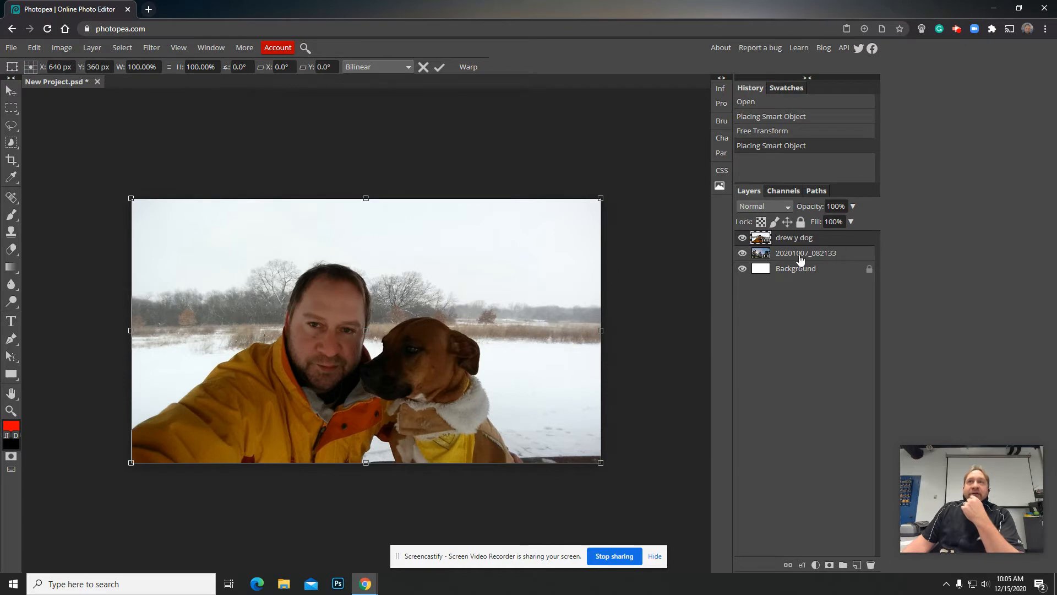
drag(801, 257, 802, 242)
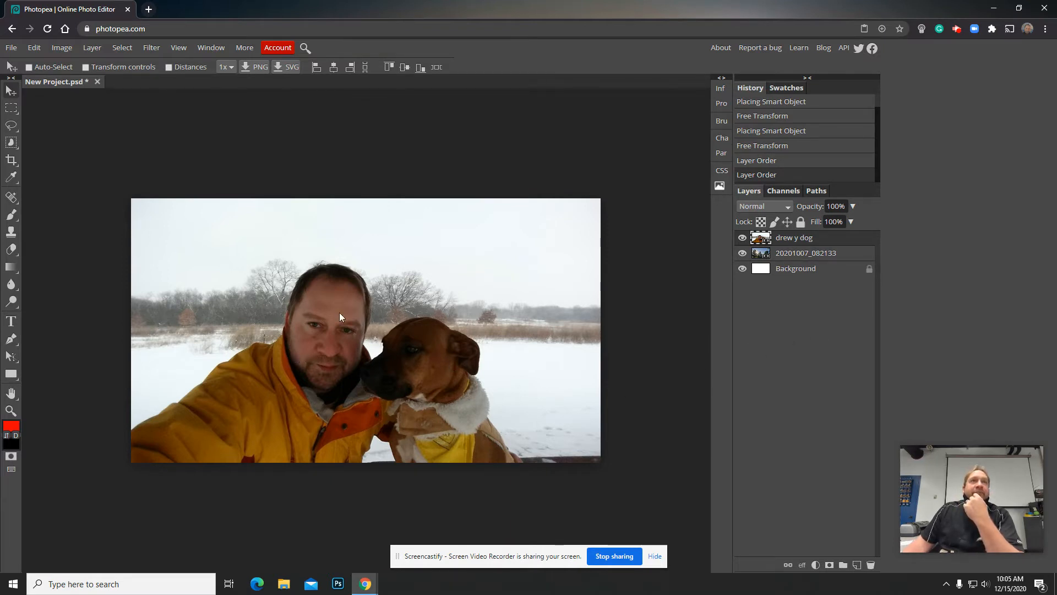
mouse_move(405, 339)
mouse_down()
mouse_move(313, 339)
mouse_move(408, 342)
mouse_up()
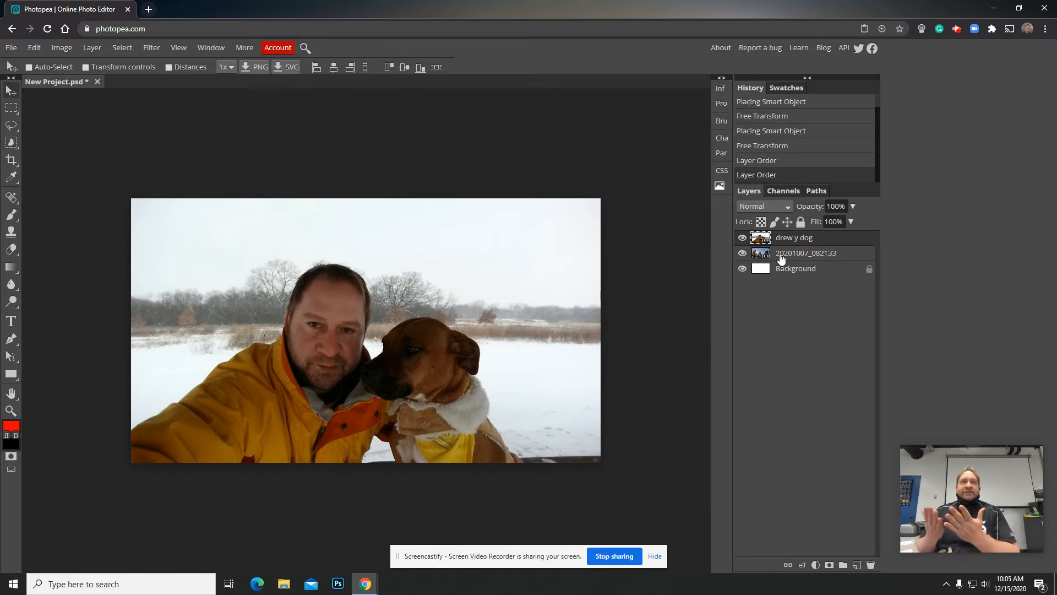
- Try to select the man and the dog together with the Object Selection tool
click(12, 142)
click(12, 143)
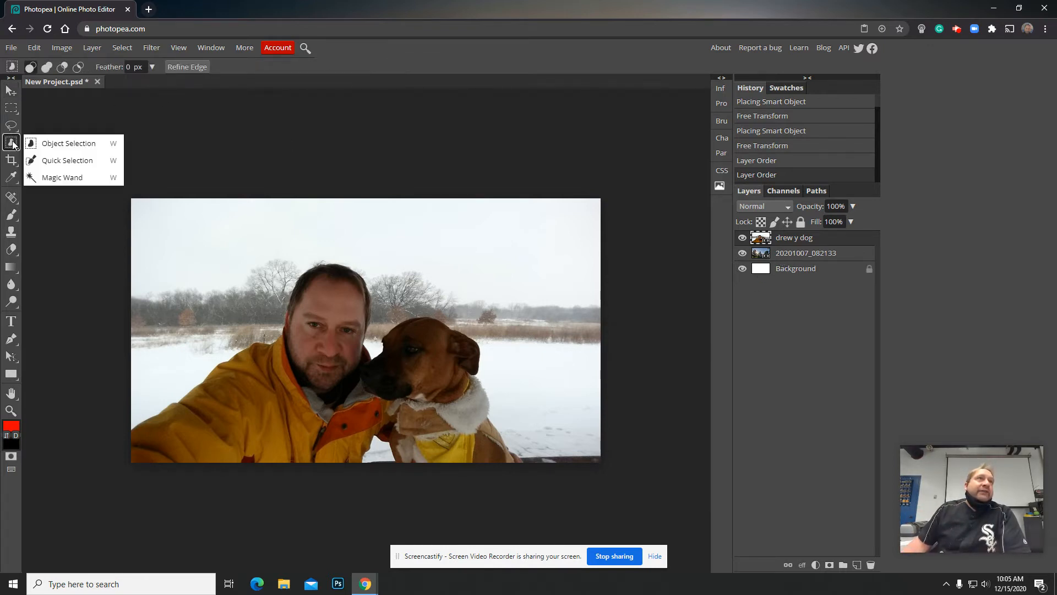
click(75, 144)
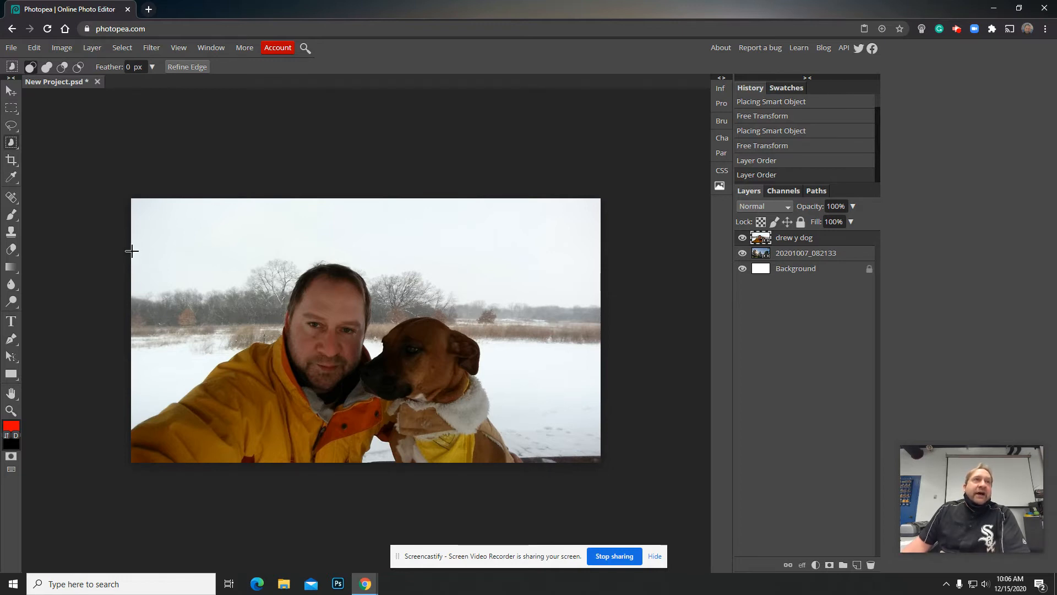
drag(131, 247, 530, 460)
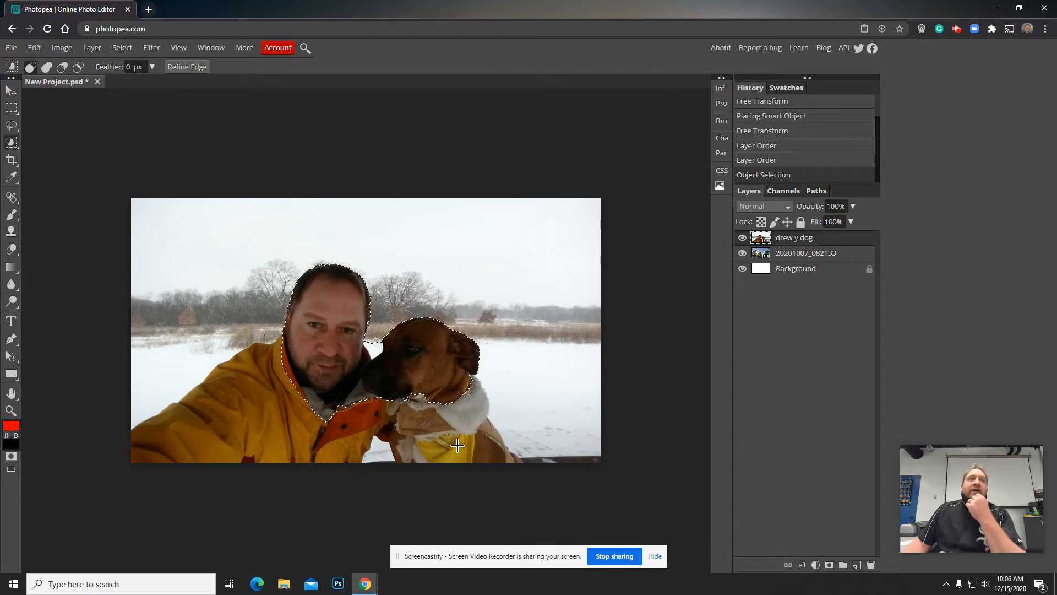
- Clear the object selection around the man and the dog
right_click(14, 146)
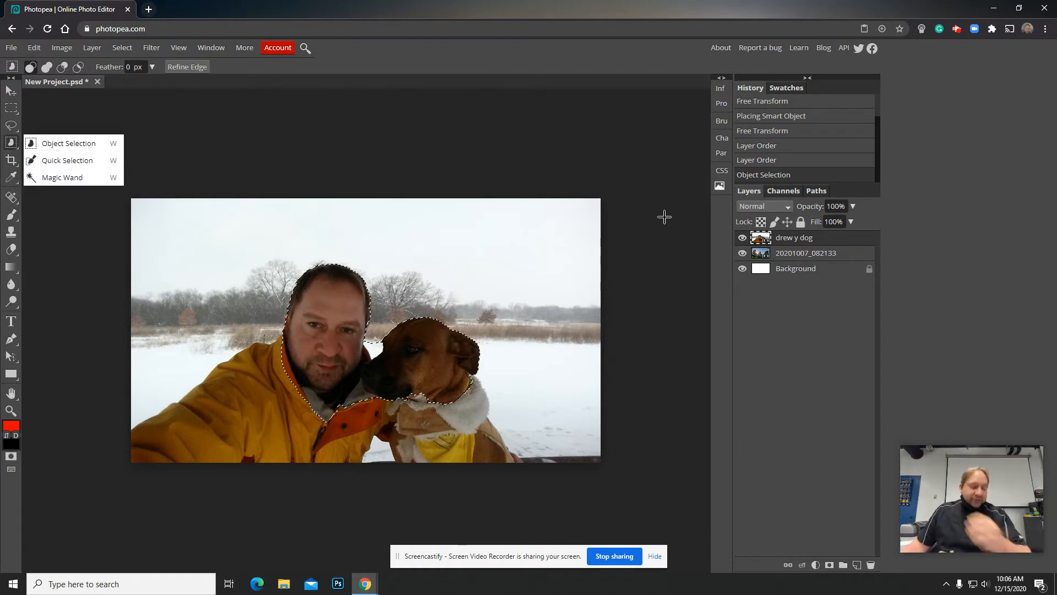
click(666, 324)
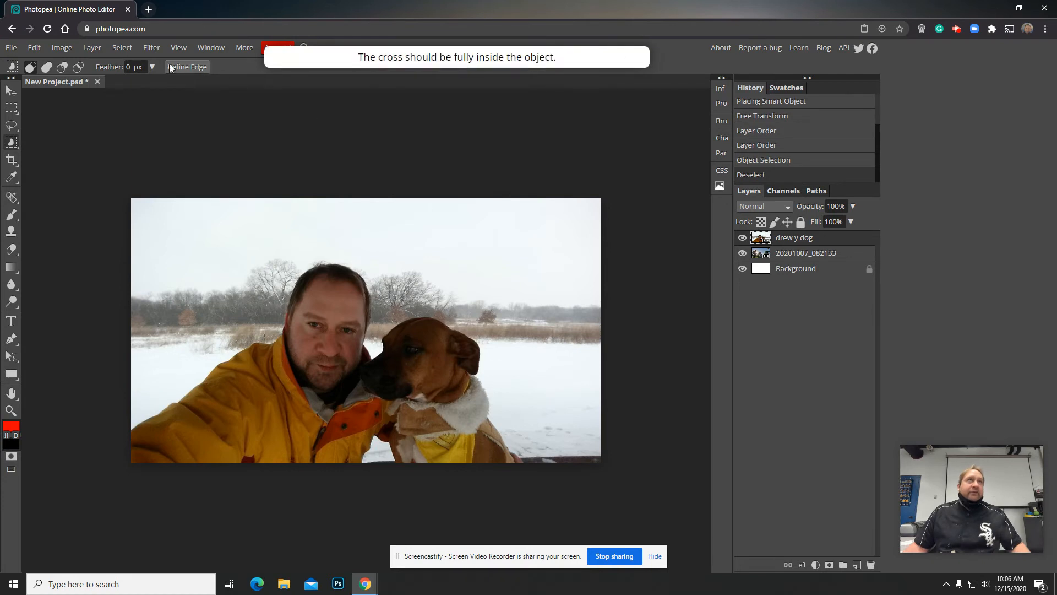
click(121, 47)
click(373, 119)
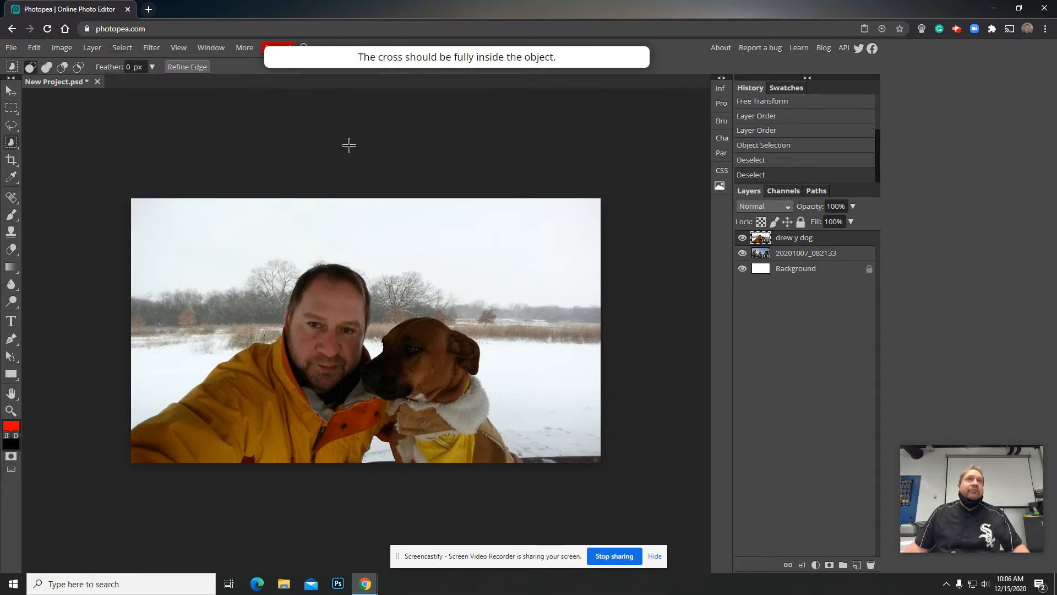
click(122, 48)
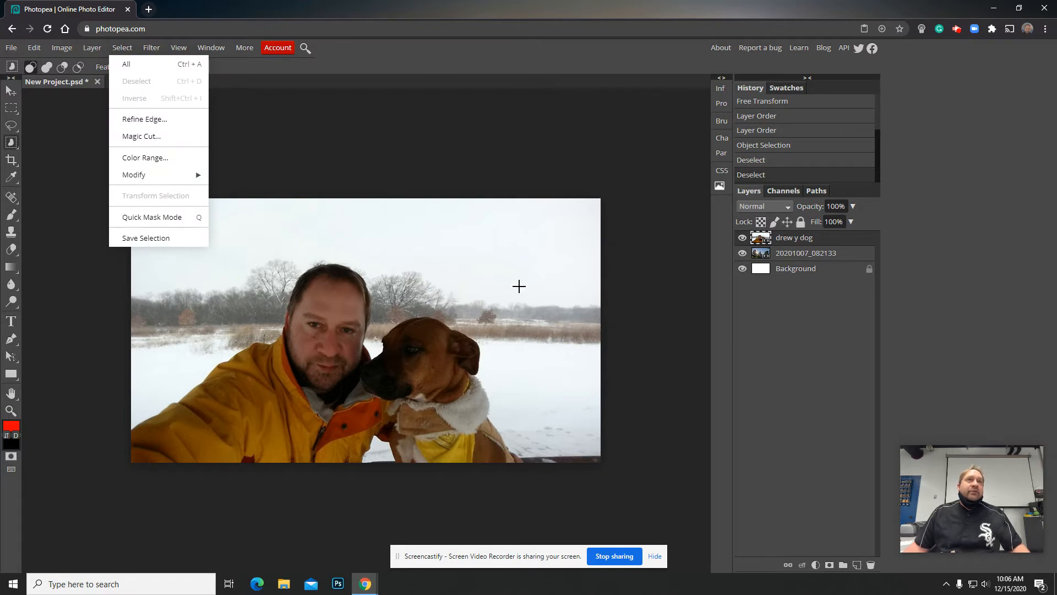
click(639, 255)
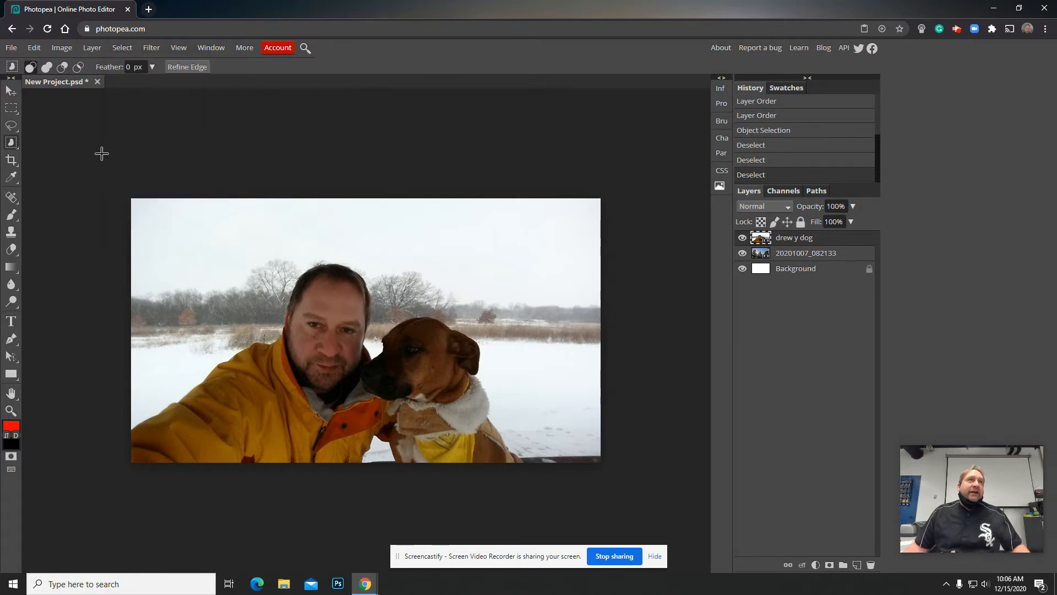
- Rasterize the man-and-dog layer and select the man and the dog with the Quick Selection tool
right_click(11, 141)
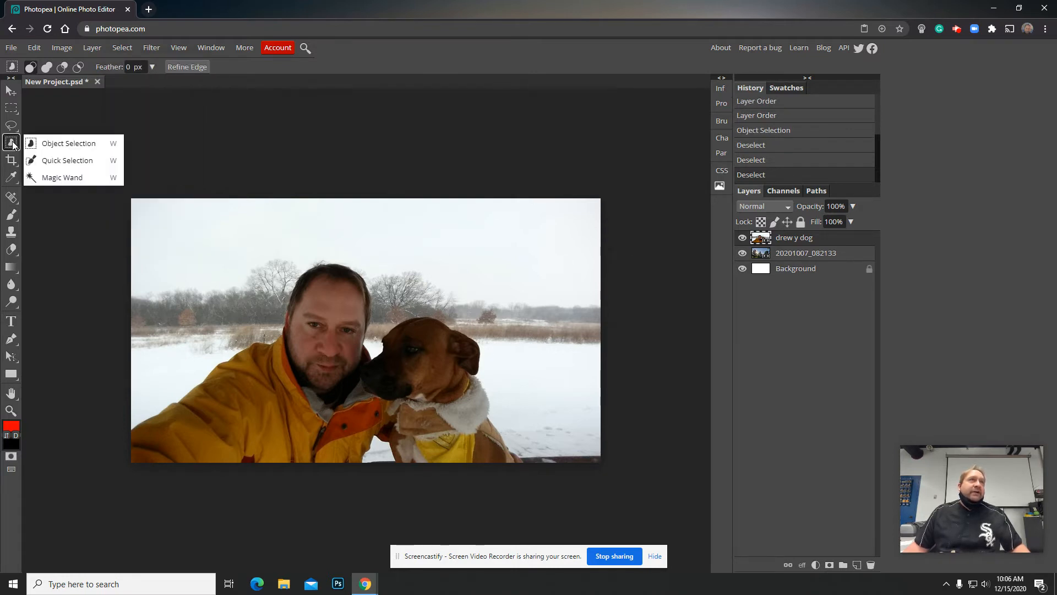
click(65, 161)
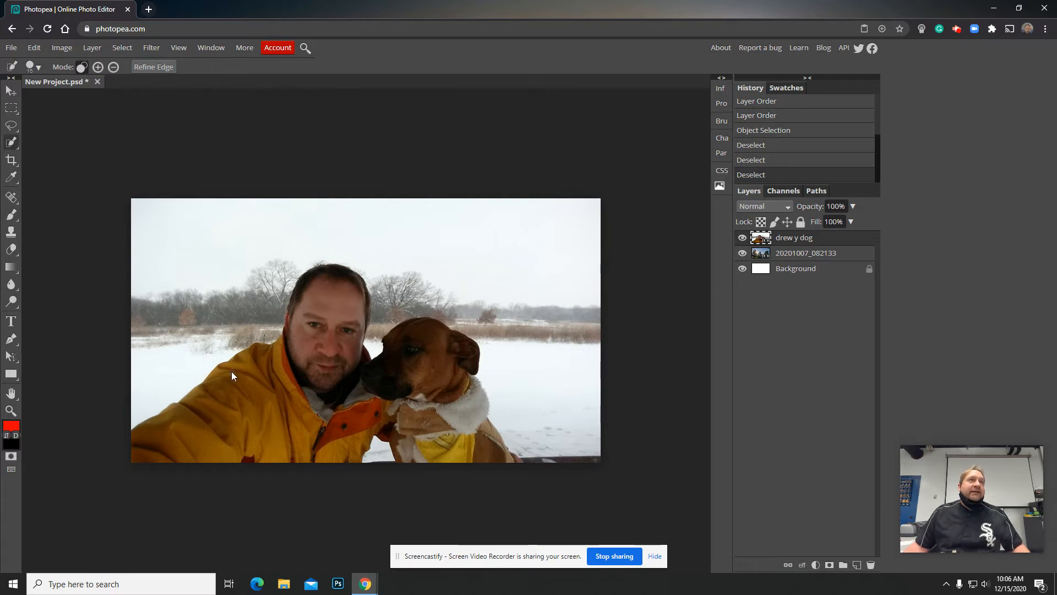
click(195, 435)
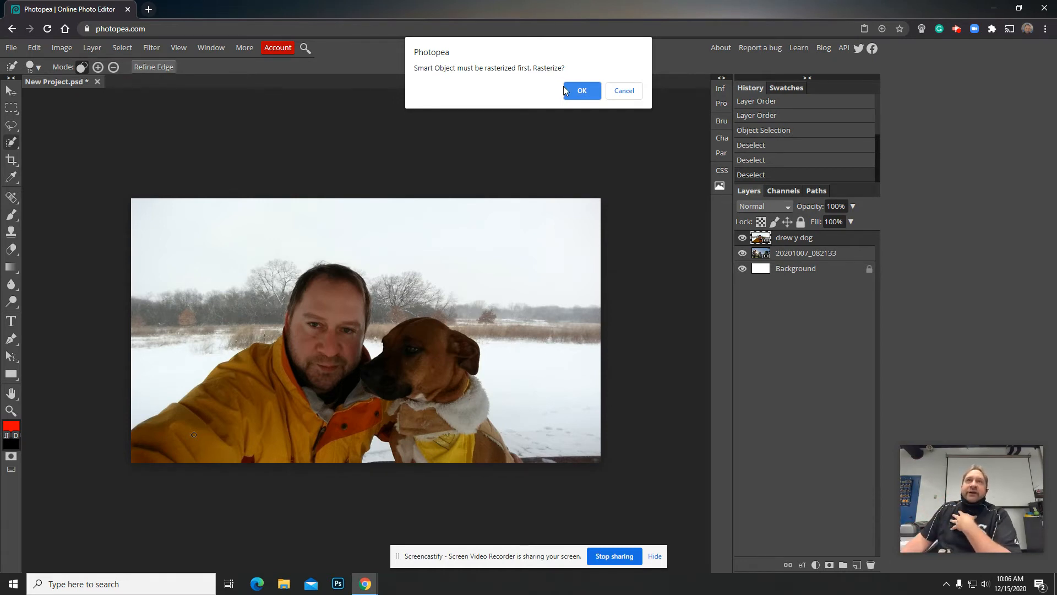
click(578, 91)
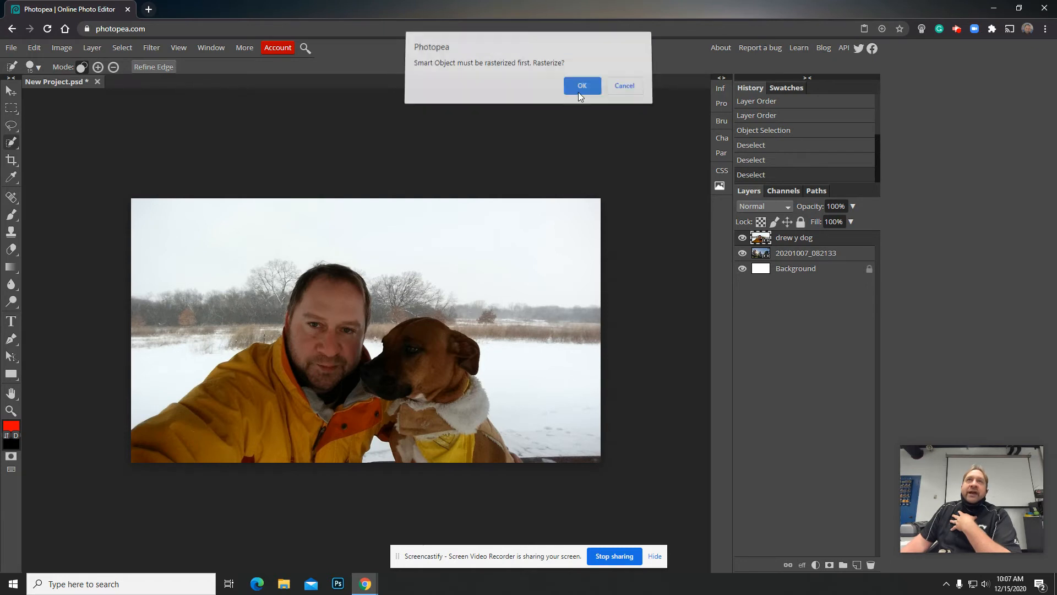
click(149, 428)
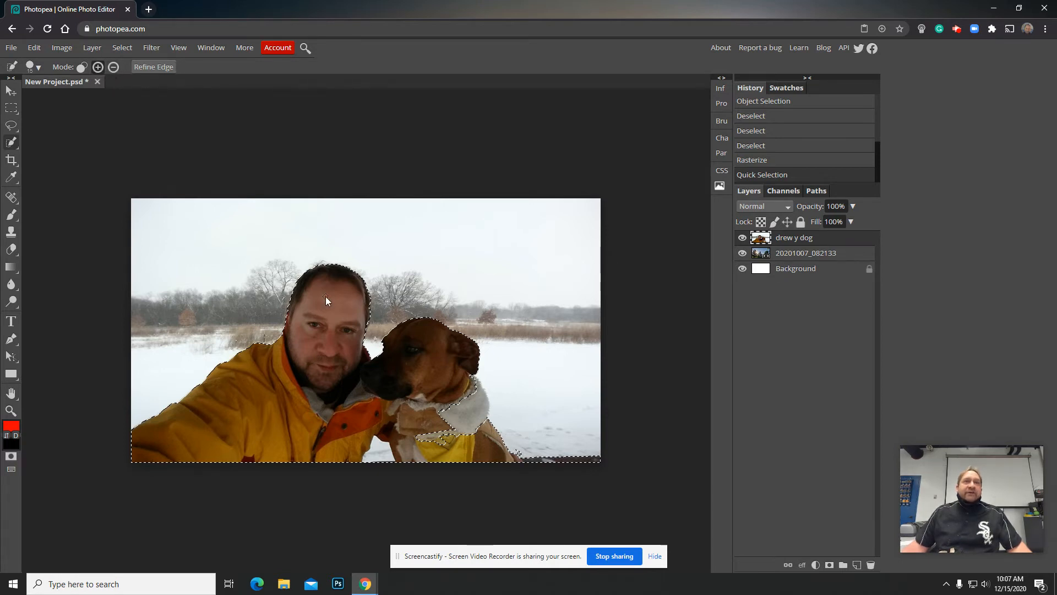
- Add the dog's whole white fleece collar to the selection with the Quick Selection tool
click(98, 68)
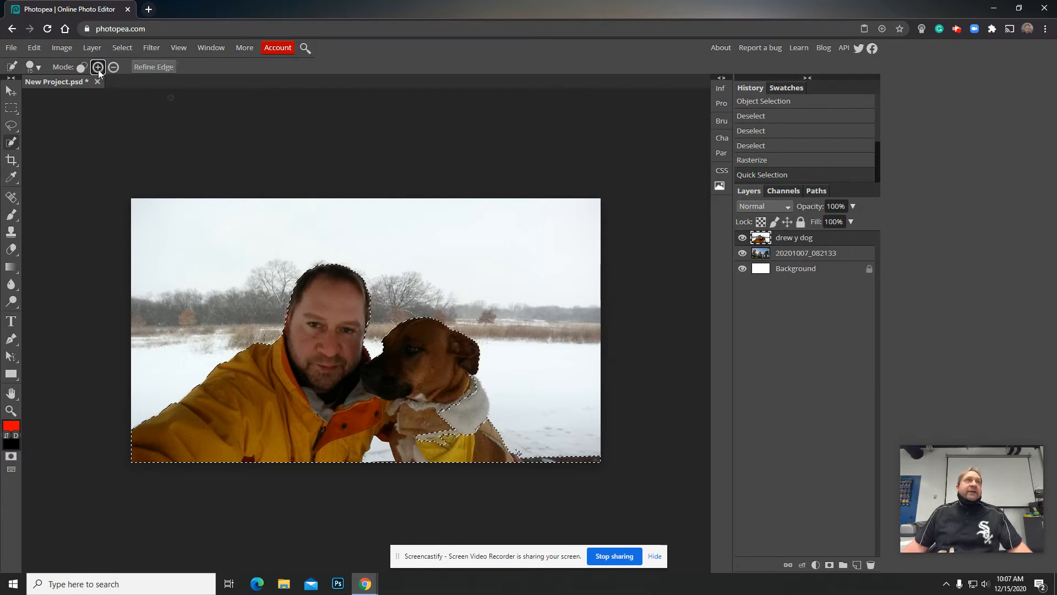
click(465, 412)
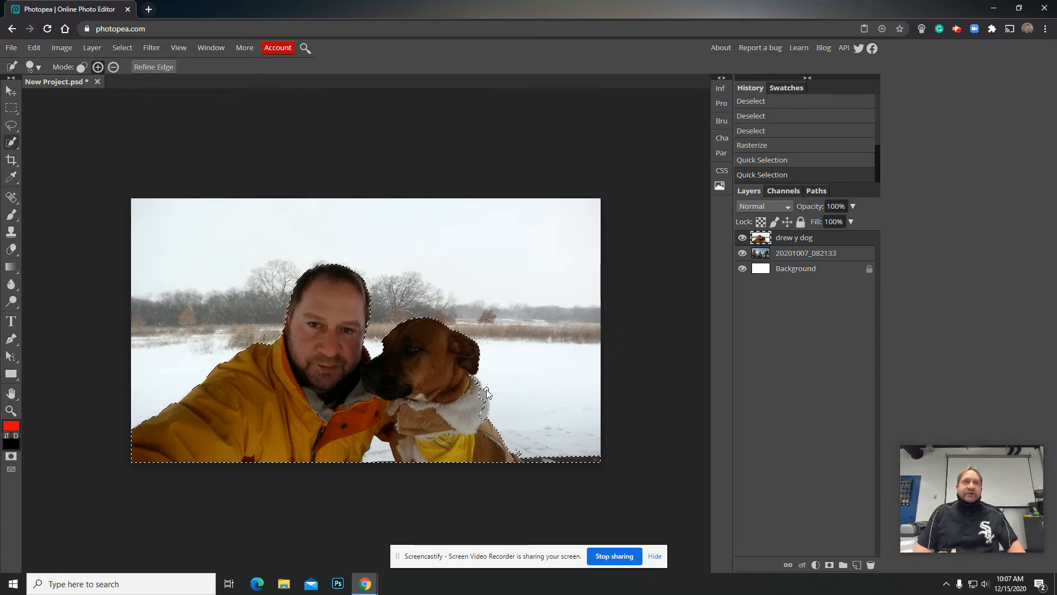
key(ctrl+plus)
key(ctrl+plus)
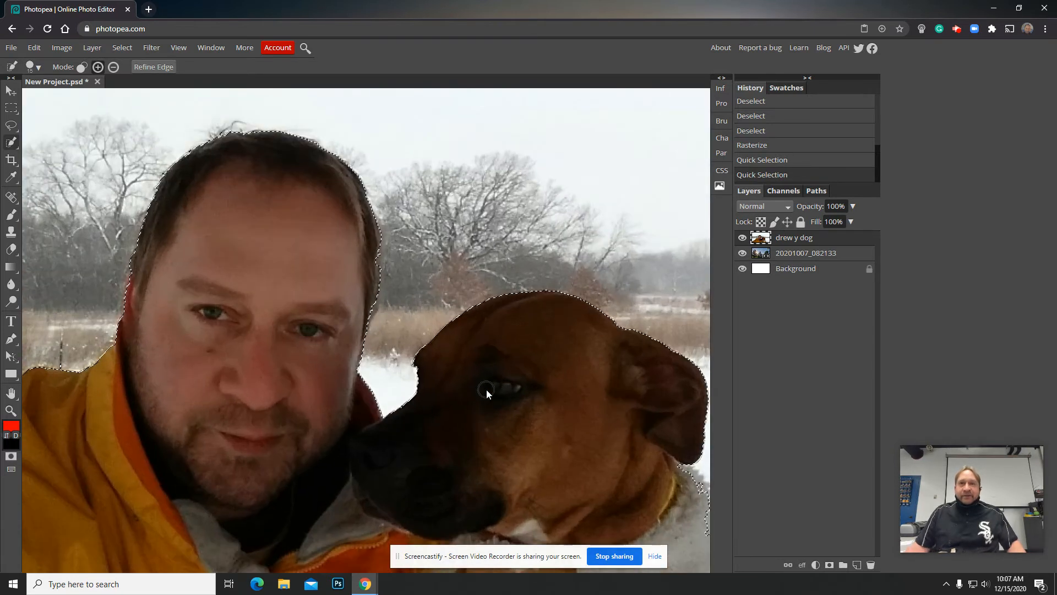
click(11, 393)
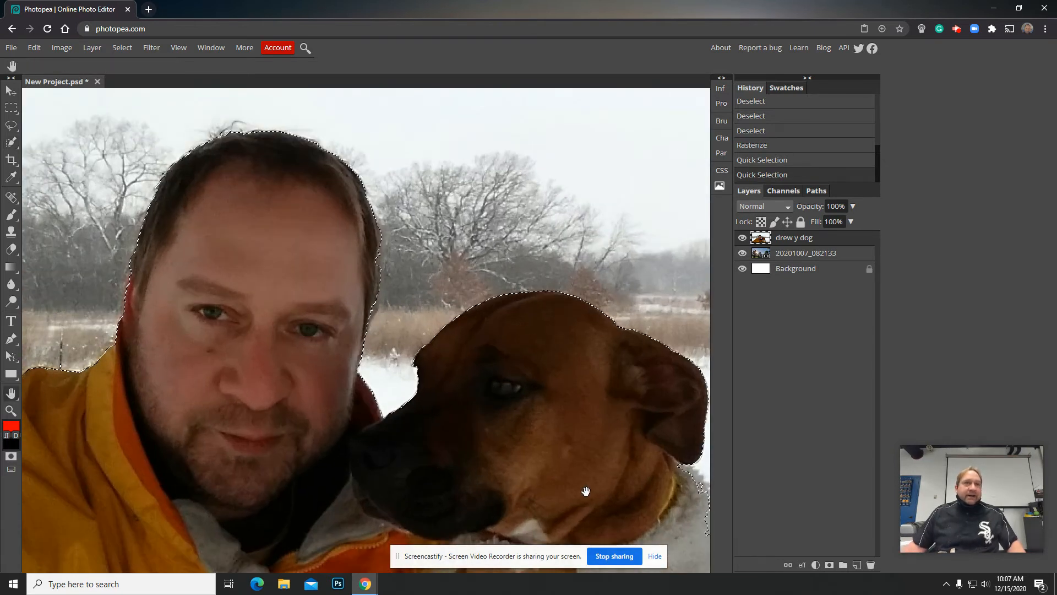
drag(613, 486, 406, 359)
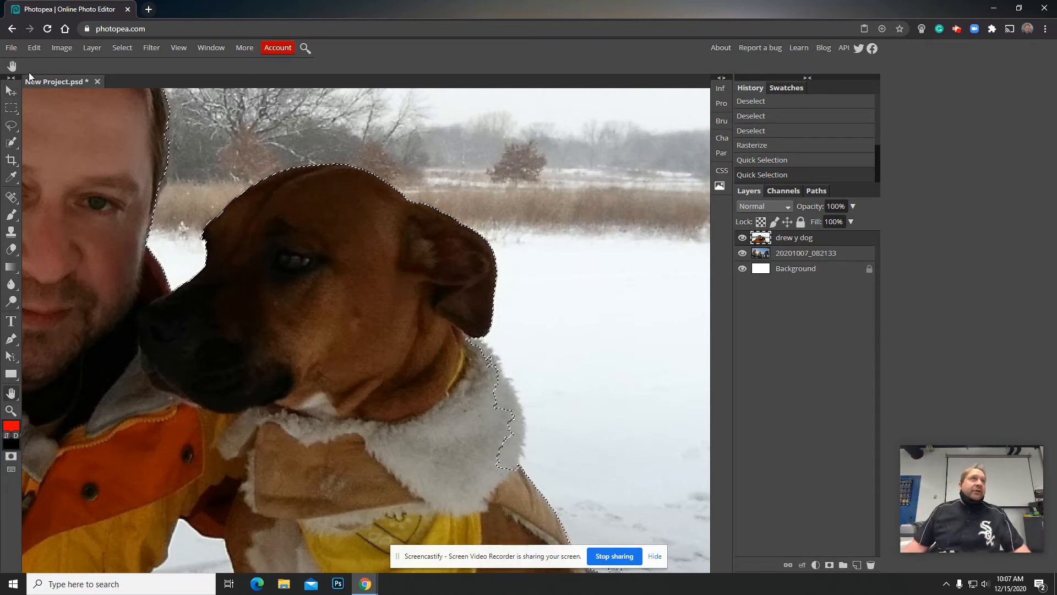
click(11, 142)
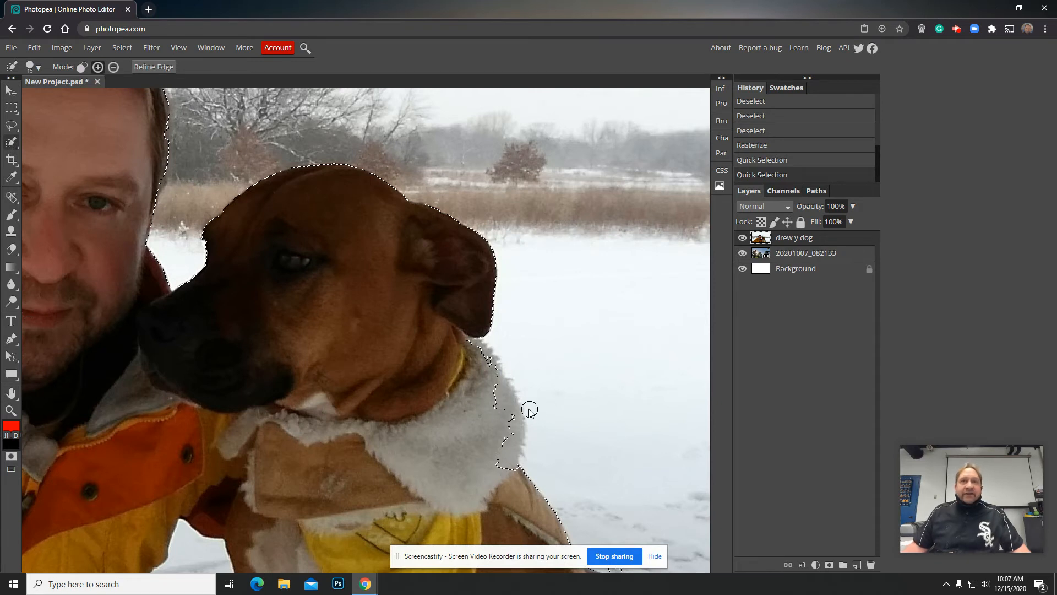
click(502, 400)
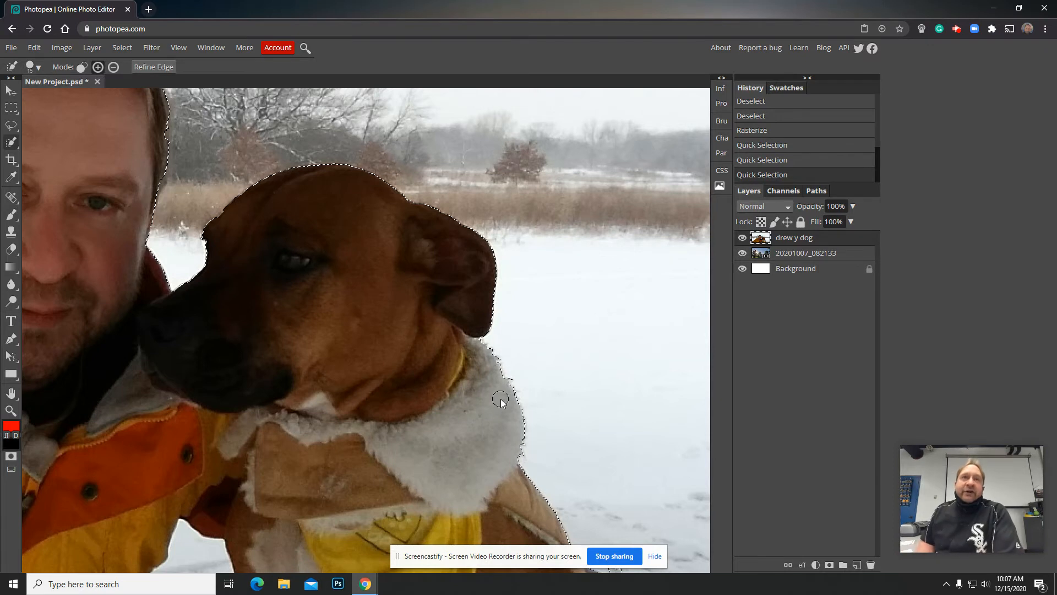
scroll(529, 394, down, 4)
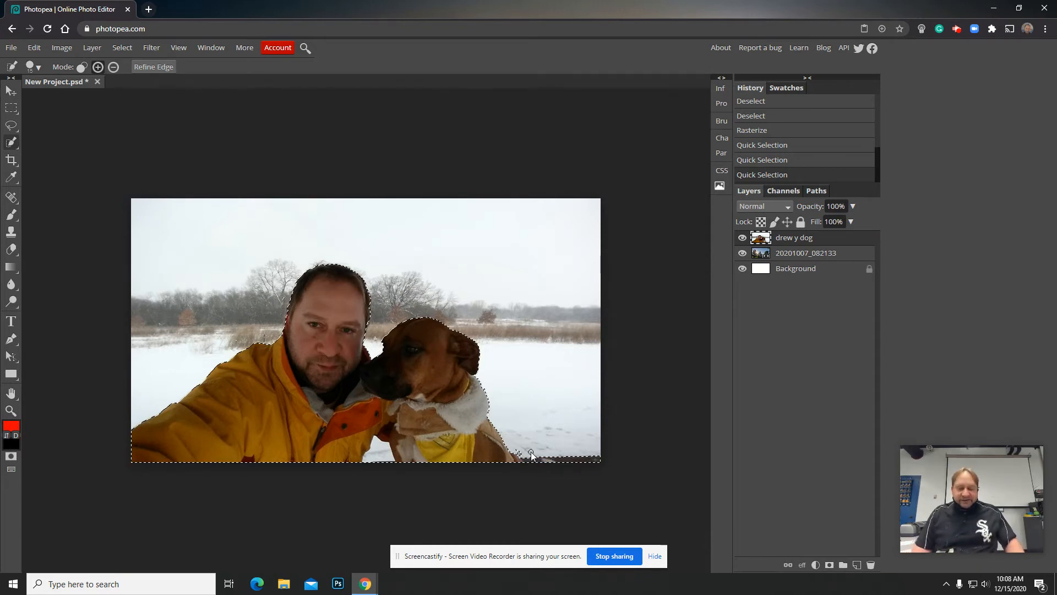
- Subtract the dark ledge along the photo's bottom edge and the small snow patch beside the dog from the selection
key(ctrl+plus)
key(ctrl+plus)
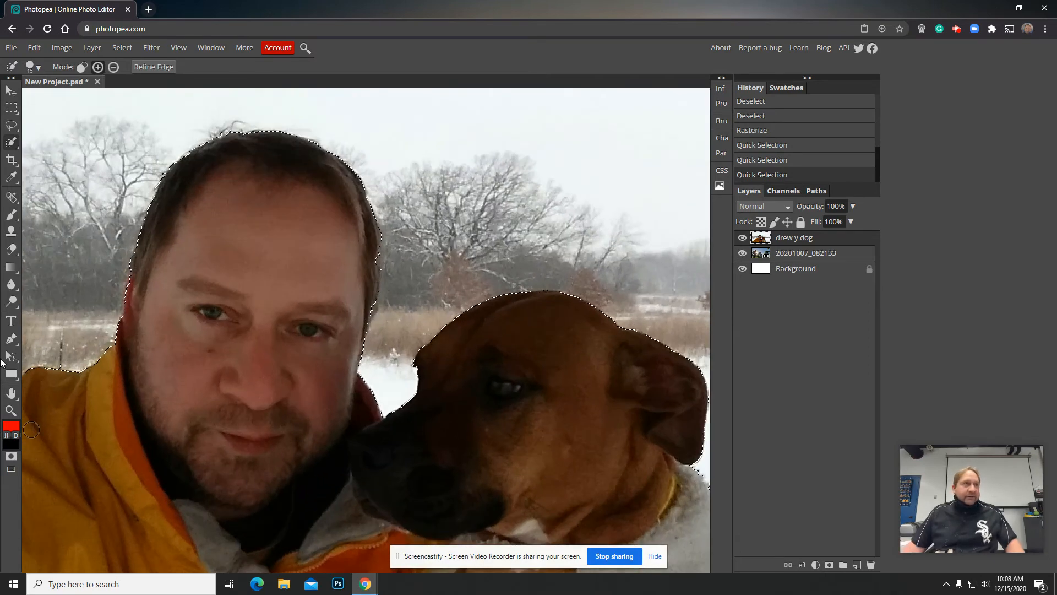
key(h)
drag(623, 505, 191, 180)
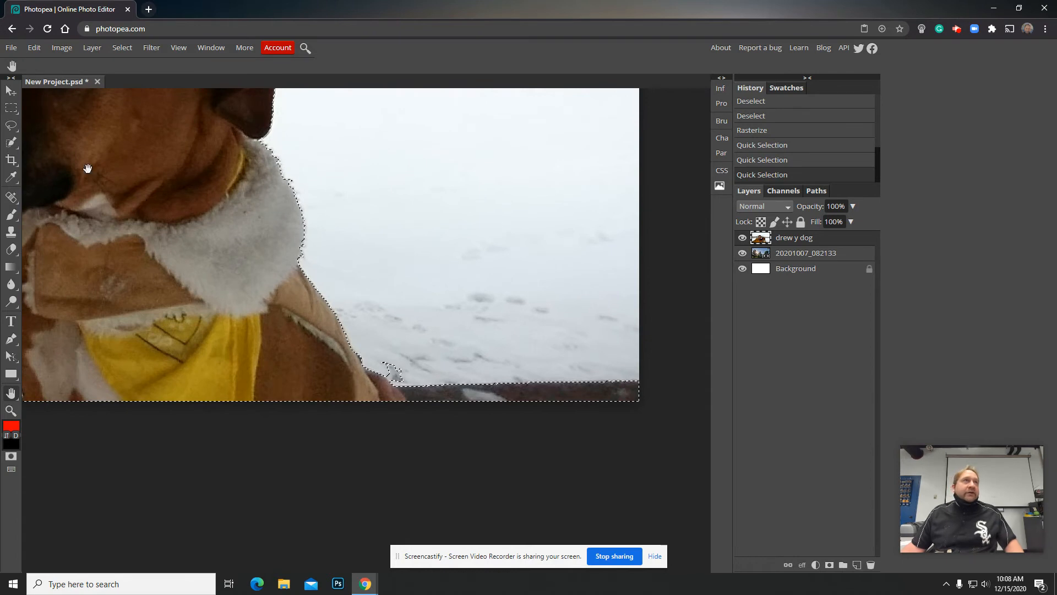
click(11, 142)
click(113, 67)
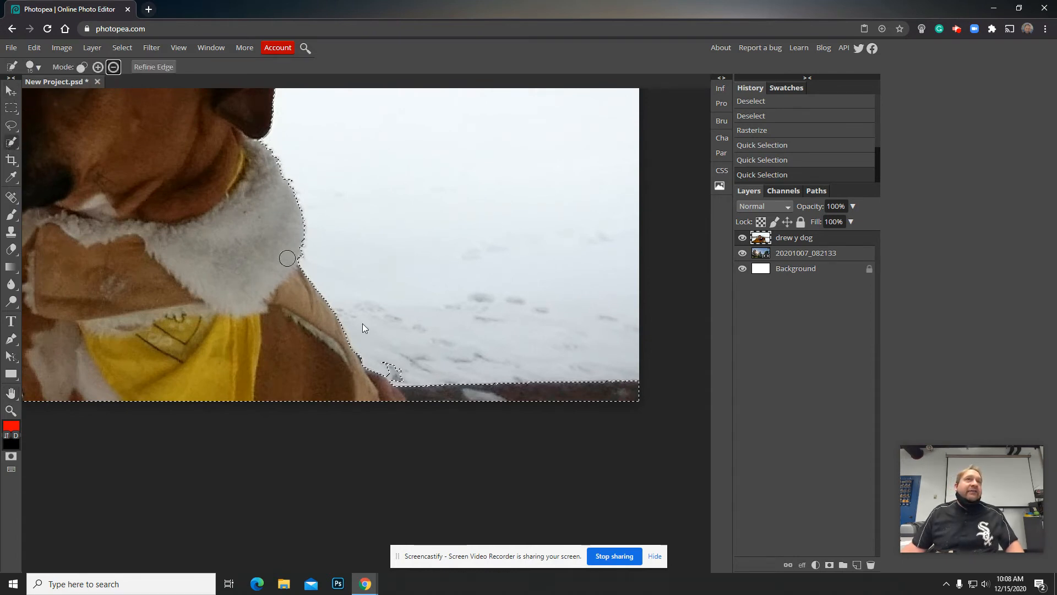
click(620, 394)
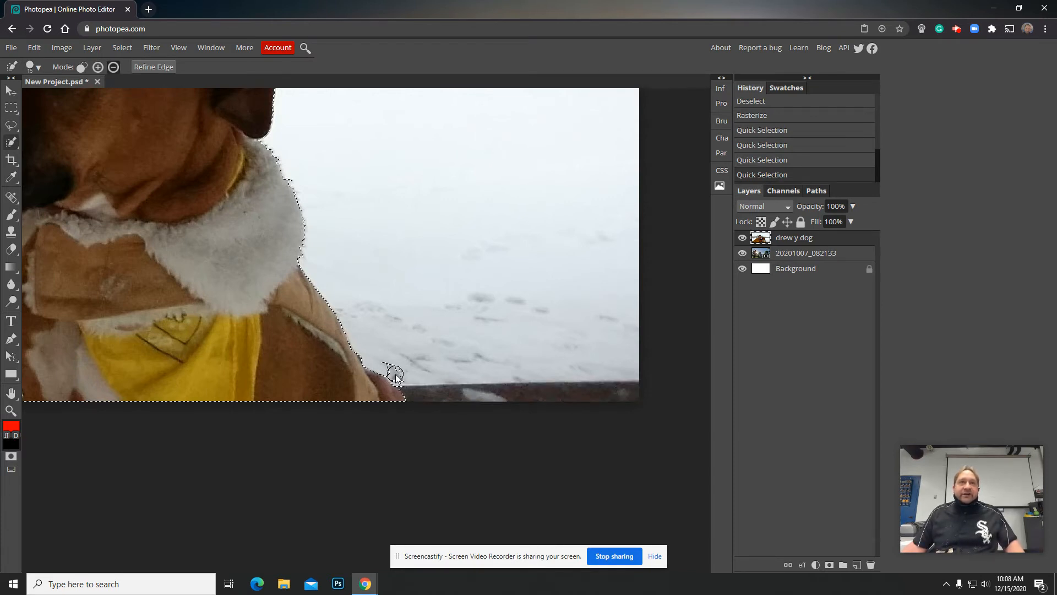
click(396, 374)
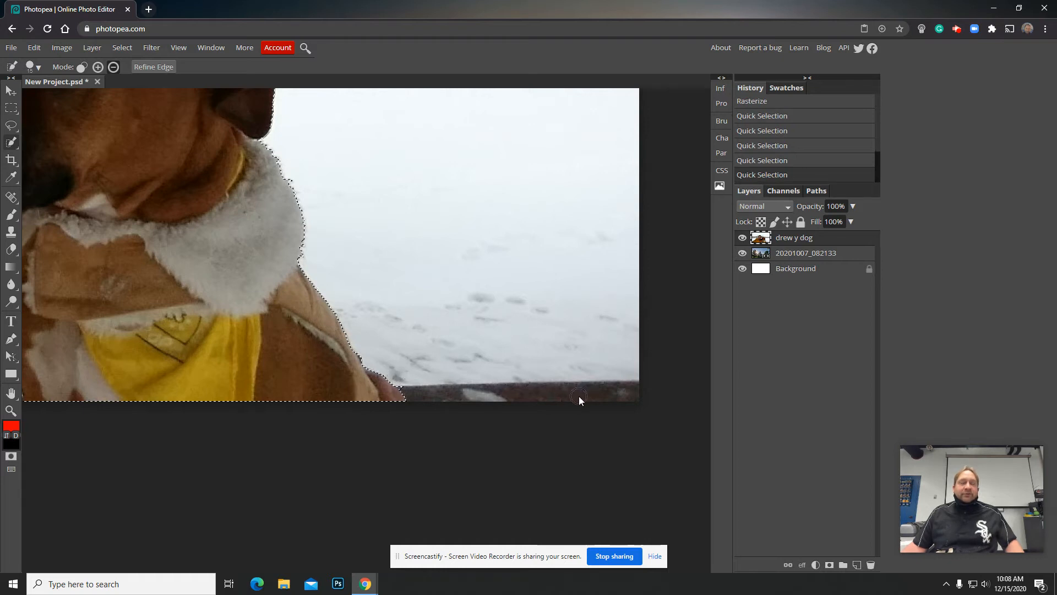
scroll(579, 395, down, 3)
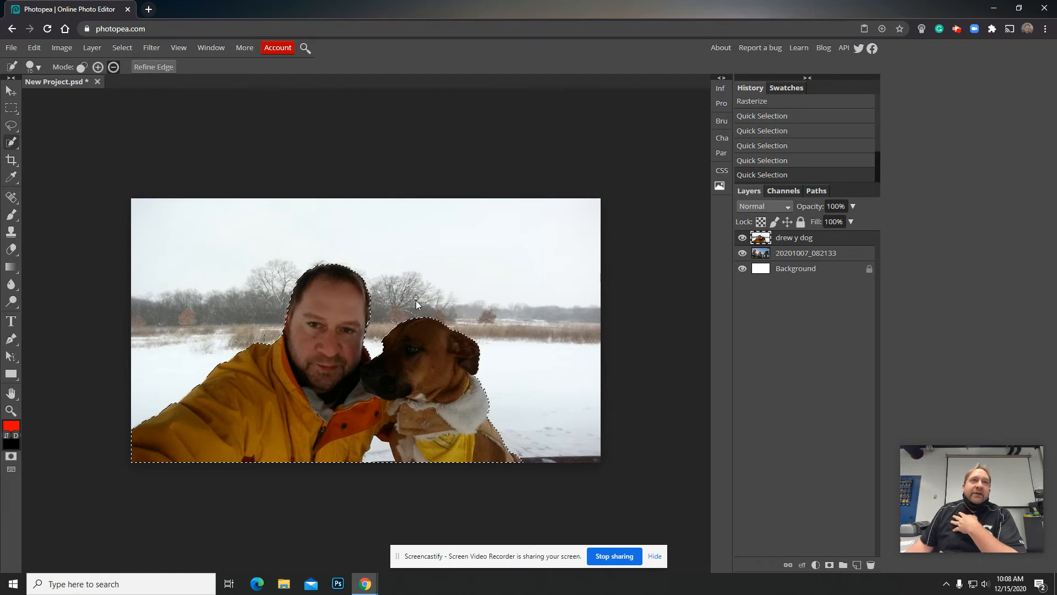
- Invert the selection, delete the snowy background from the man-and-dog layer and deselect
click(120, 48)
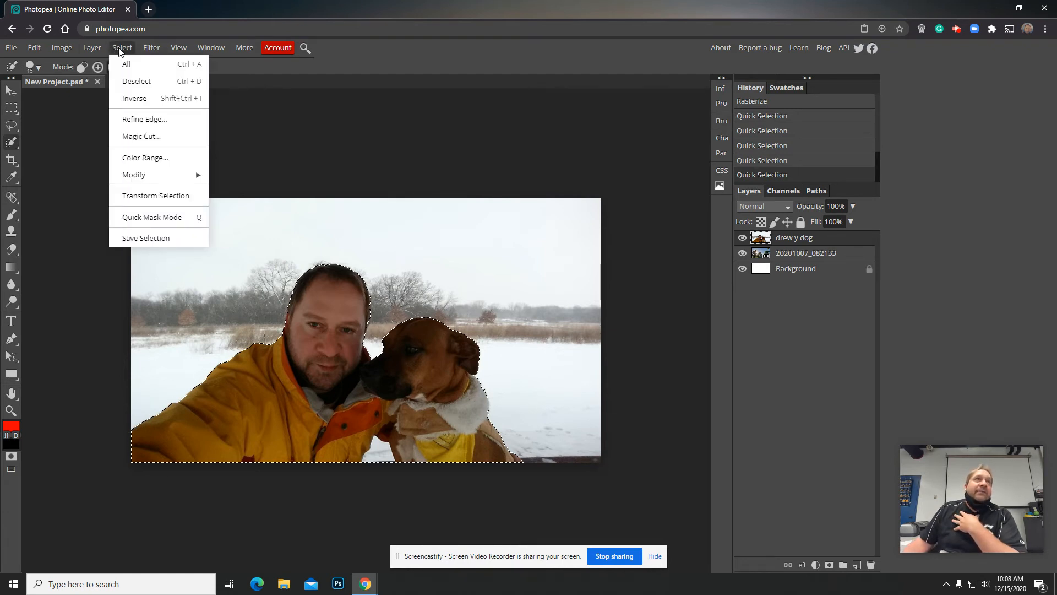
click(134, 98)
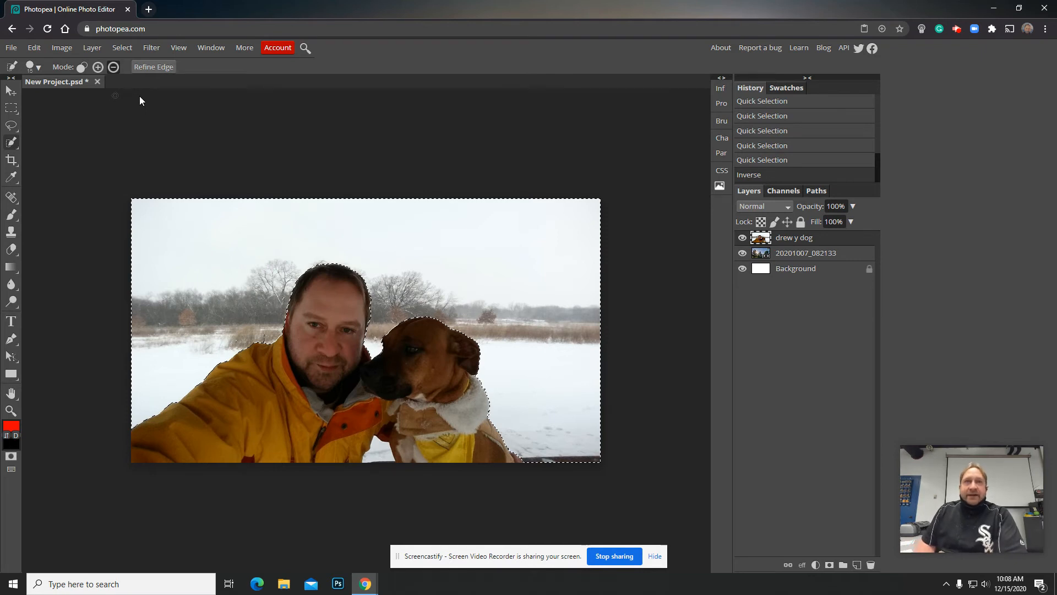
key(Delete)
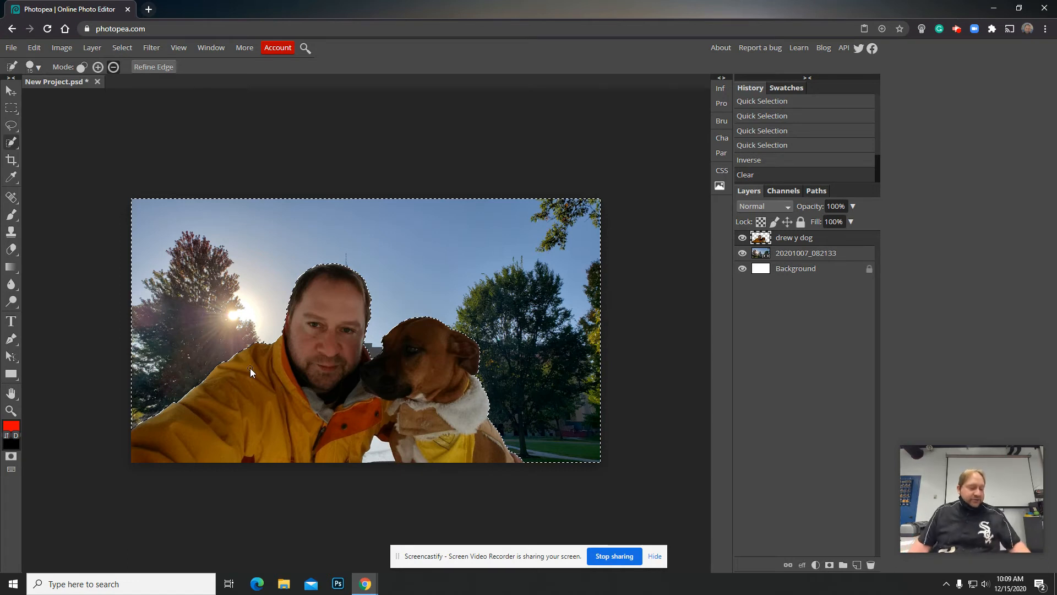
key(ctrl+d)
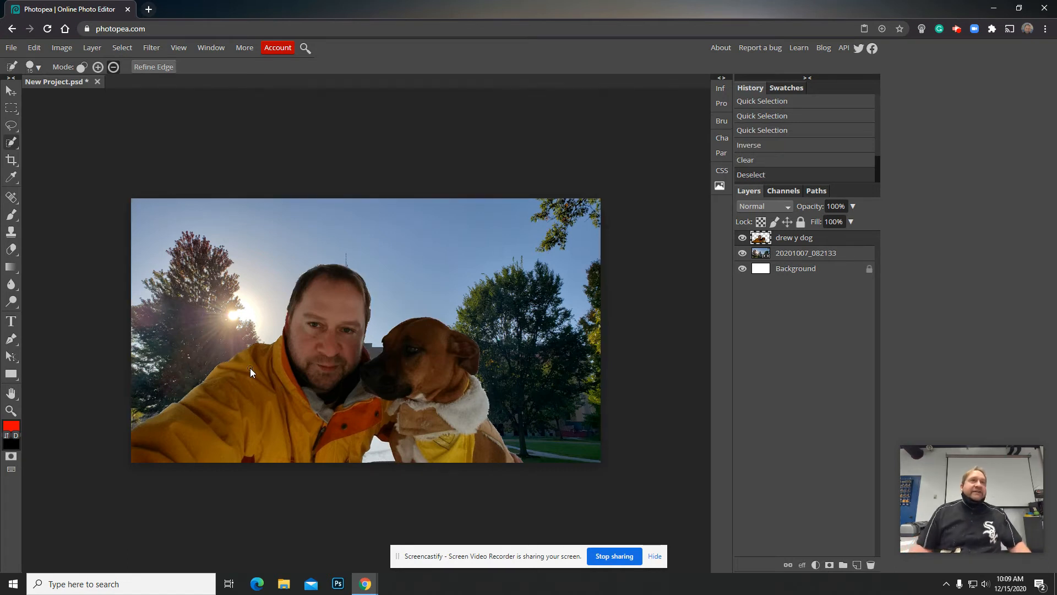
- Delete the leftover snow between the man's jacket and the dog using Magic Wand selections, and deselect
right_click(15, 144)
click(53, 177)
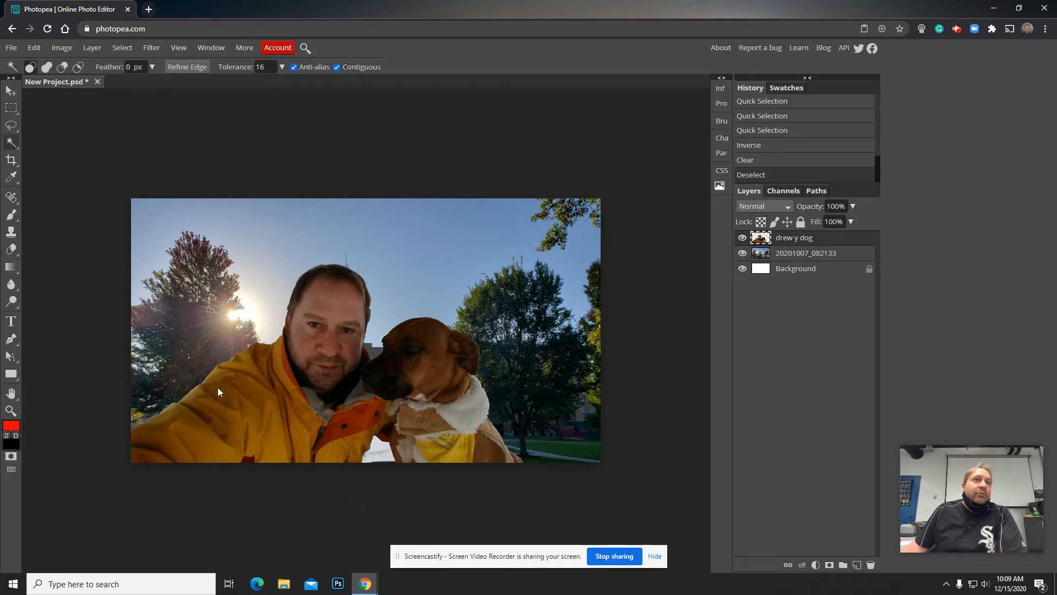
click(380, 455)
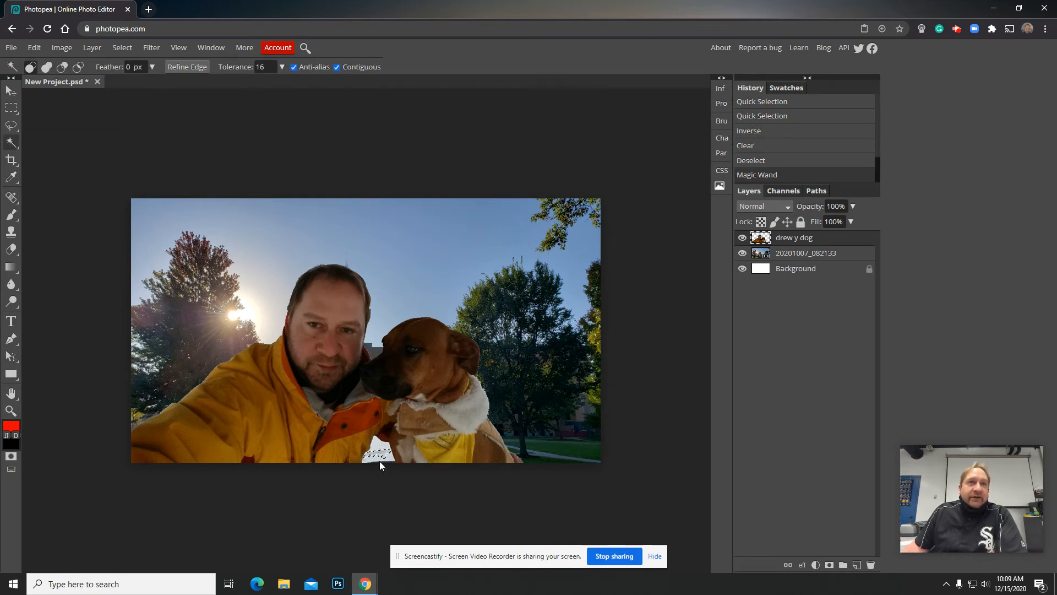
key(Delete)
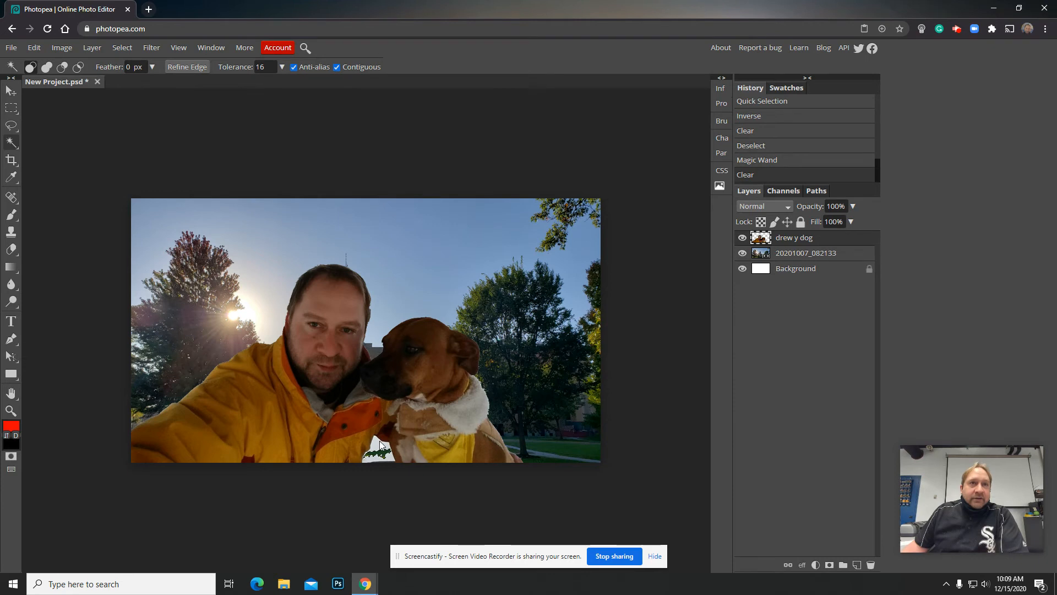
click(376, 443)
key(Delete)
click(372, 458)
key(Delete)
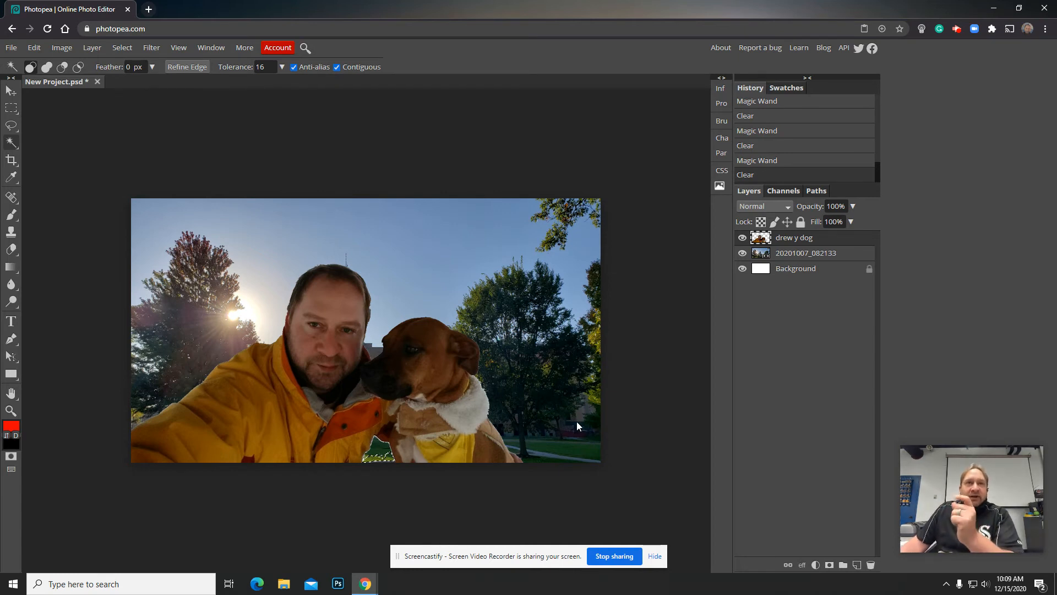
click(124, 49)
click(134, 78)
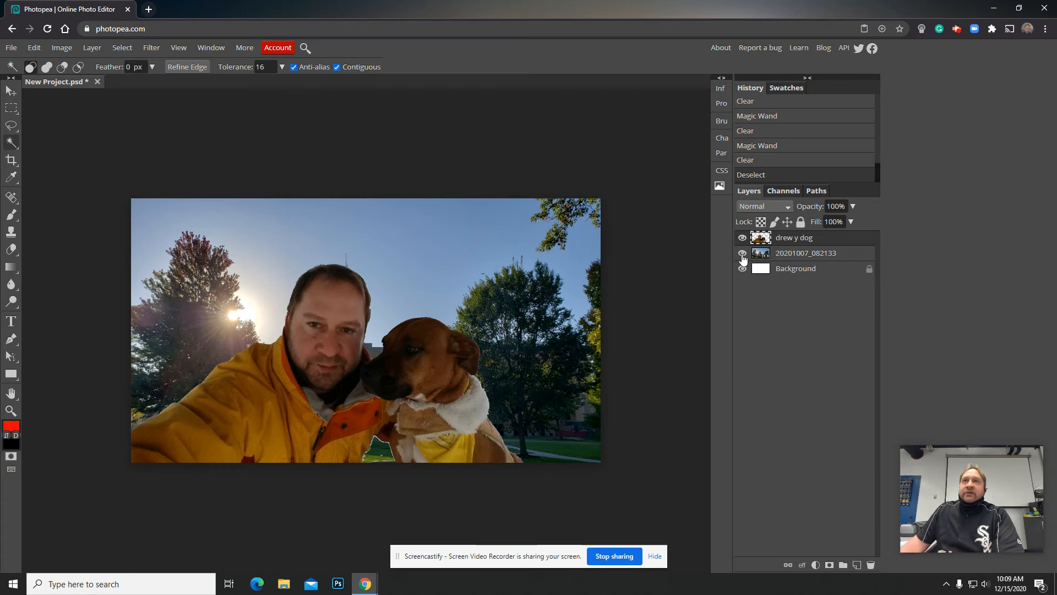
- Hide the building photo layer and the white Background layer
click(742, 255)
click(742, 268)
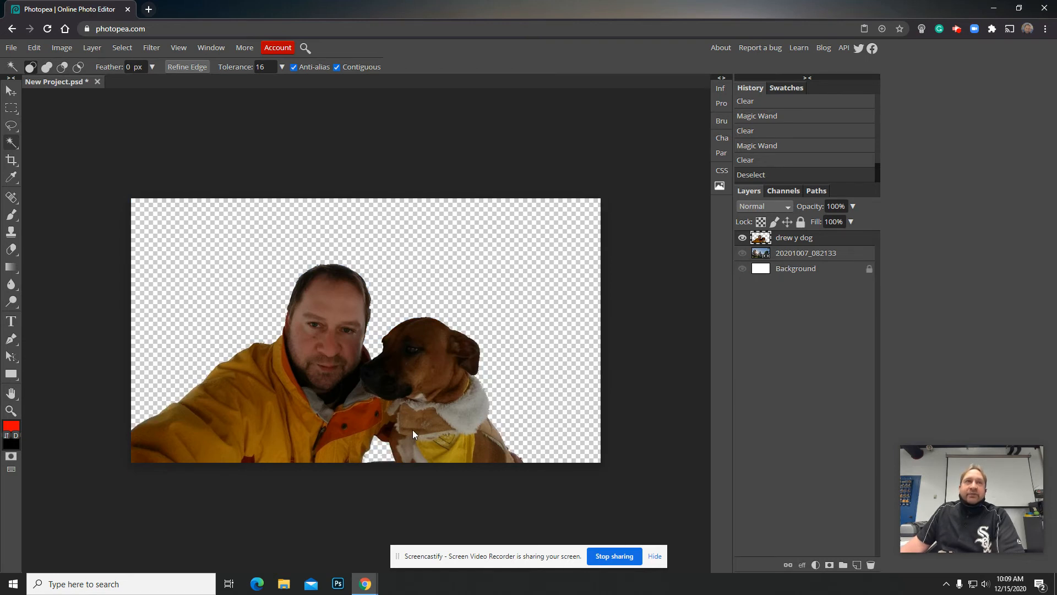
- Try moving the man-and-dog cutout up and to the right, returning it to the canvas's lower-left corner
click(11, 110)
click(11, 91)
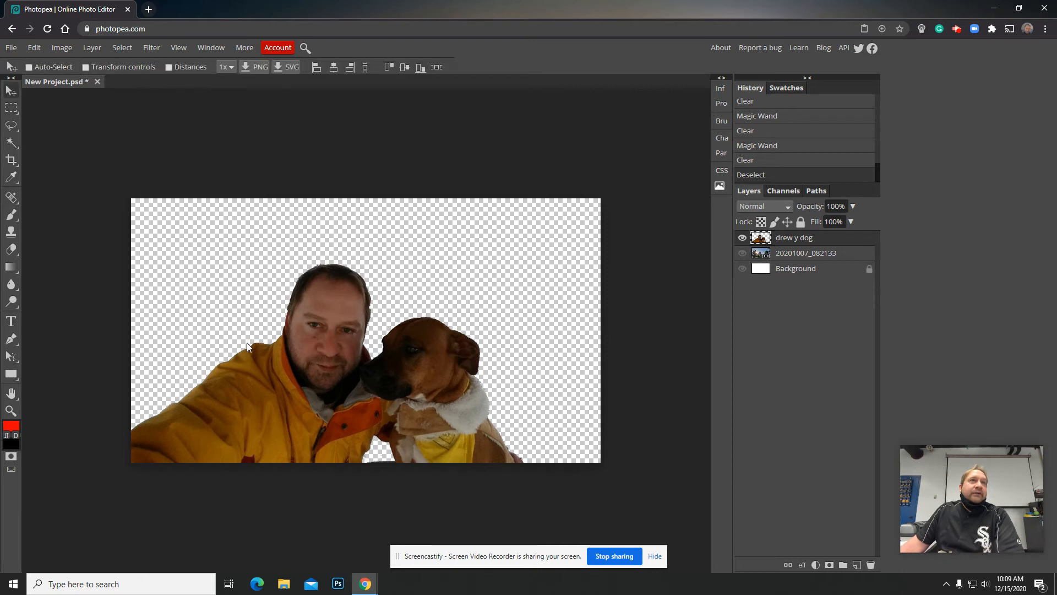
mouse_move(292, 382)
mouse_down()
mouse_move(319, 362)
mouse_move(296, 365)
mouse_move(290, 374)
mouse_move(337, 364)
mouse_move(282, 355)
mouse_move(361, 335)
mouse_up()
mouse_move(325, 355)
mouse_down()
mouse_move(295, 368)
mouse_move(321, 341)
mouse_move(361, 338)
mouse_move(296, 347)
mouse_move(293, 379)
mouse_up()
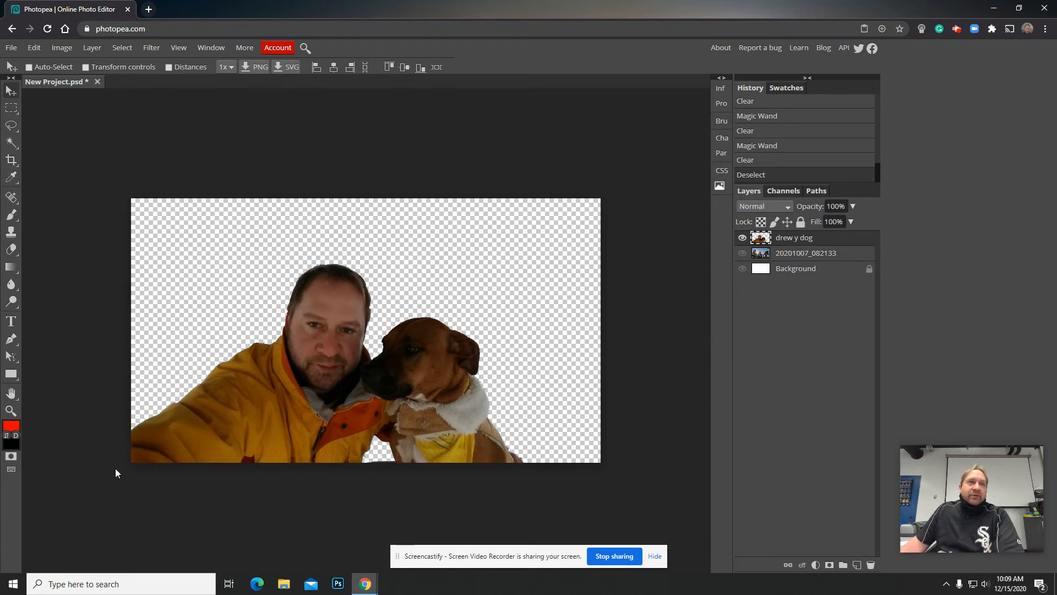
mouse_move(280, 410)
mouse_down()
mouse_move(415, 338)
mouse_move(350, 336)
mouse_up()
drag(400, 298, 332, 369)
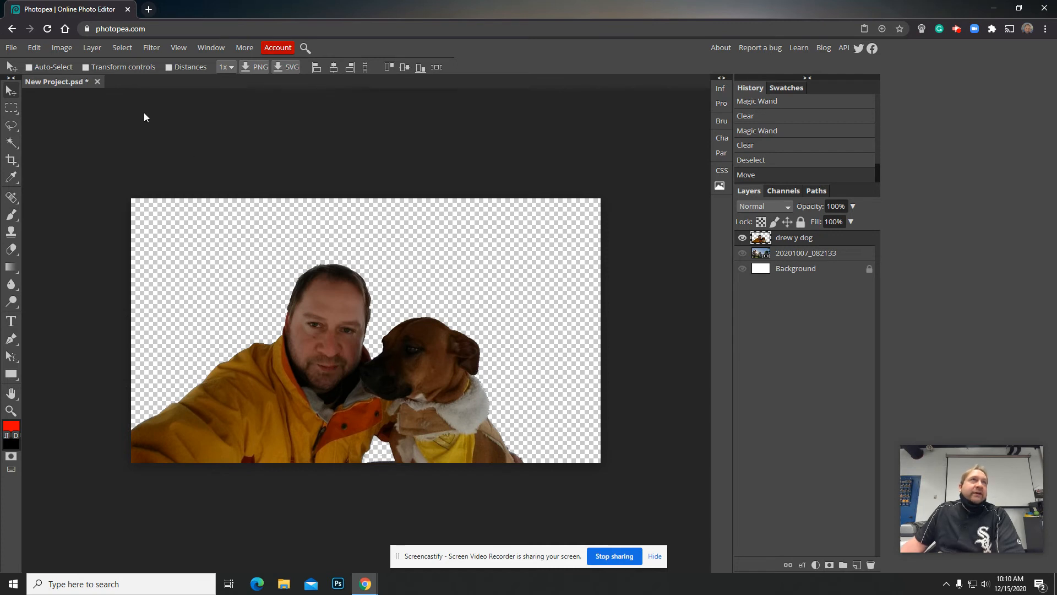
click(61, 48)
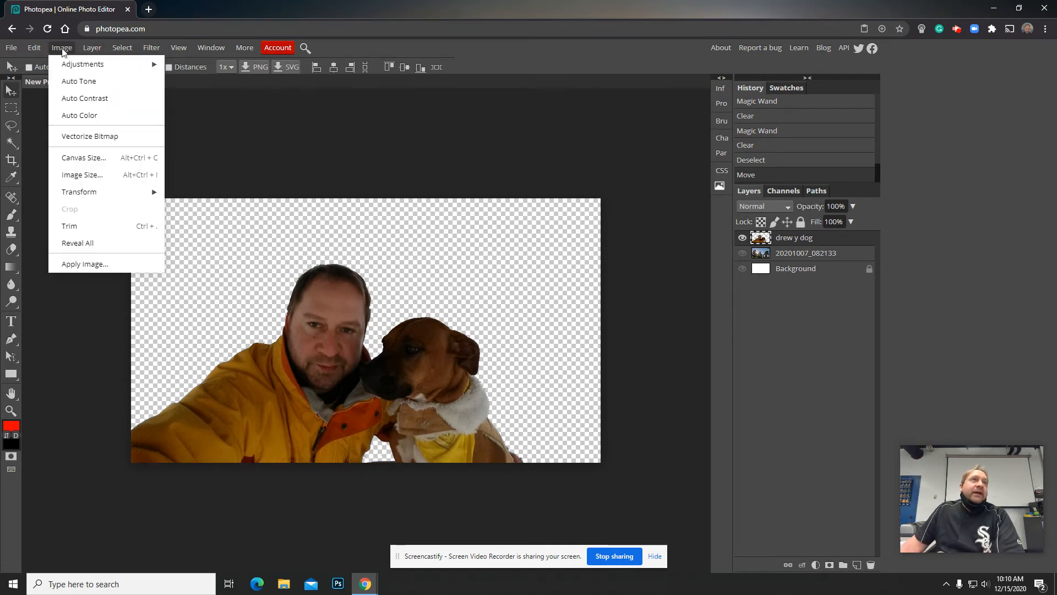
mouse_move(88, 192)
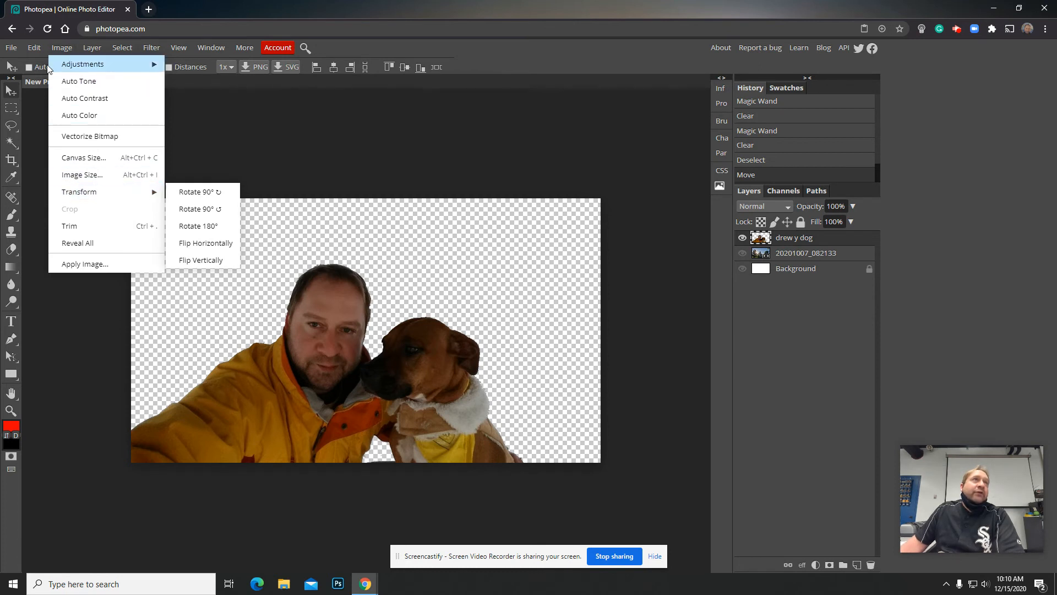
mouse_move(34, 48)
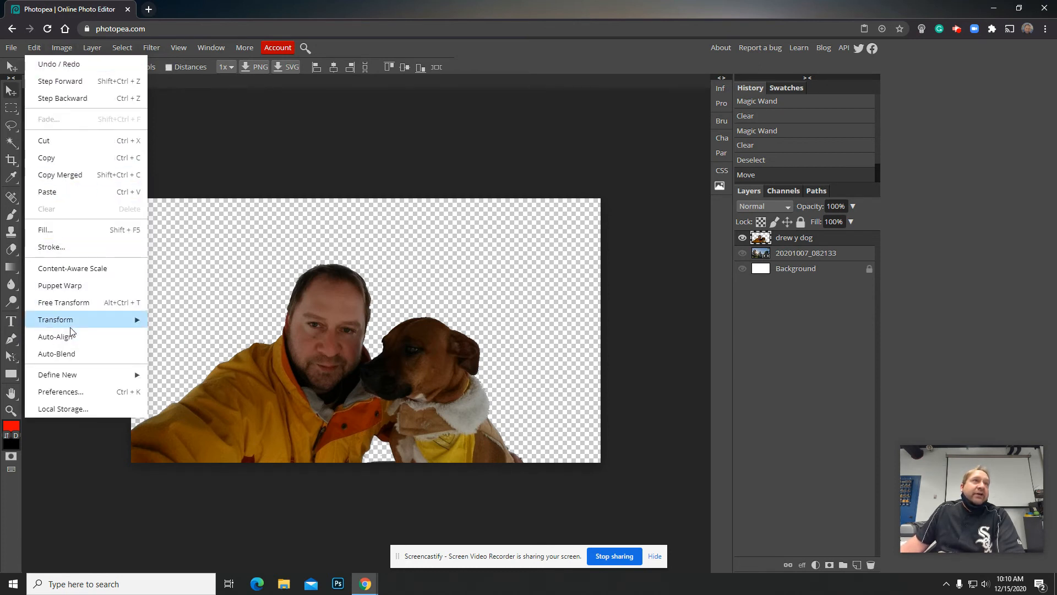
mouse_move(70, 329)
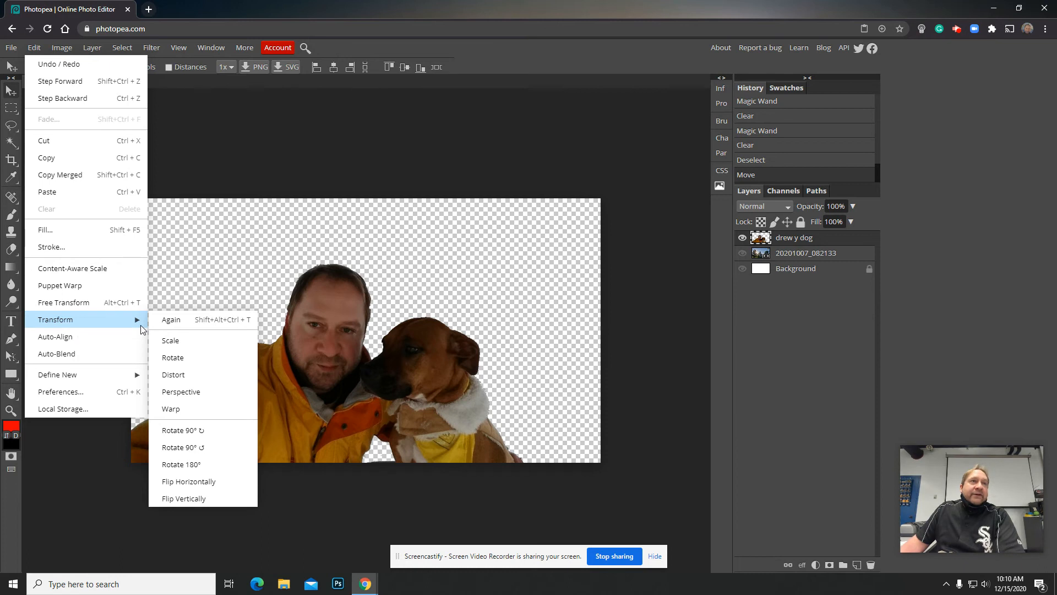
click(177, 340)
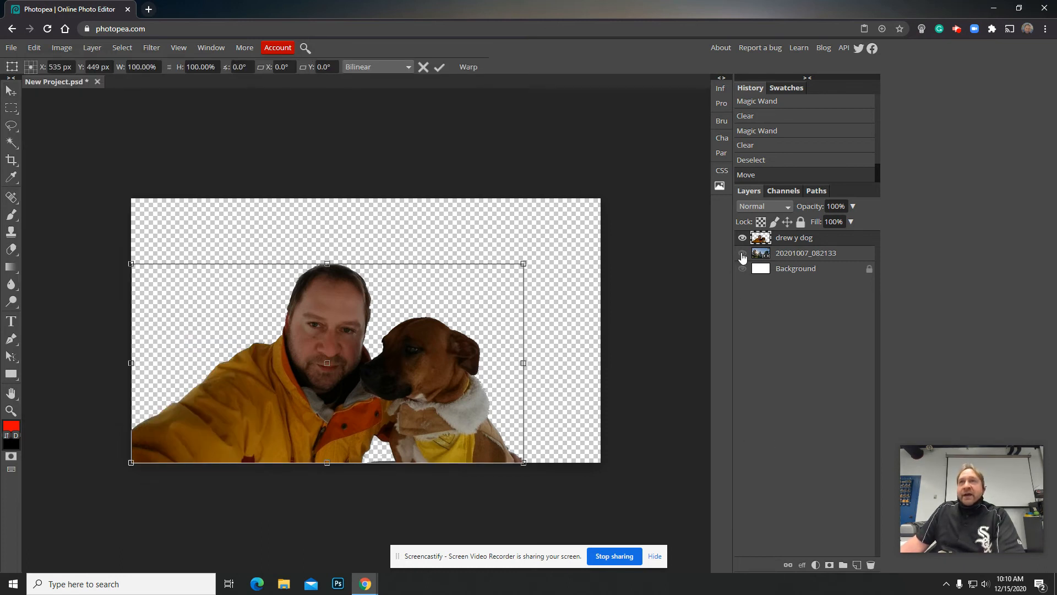
- Show the building photo layer, scale the man-and-dog cutout to about 61% and place it along the bottom edge before the tower
click(742, 252)
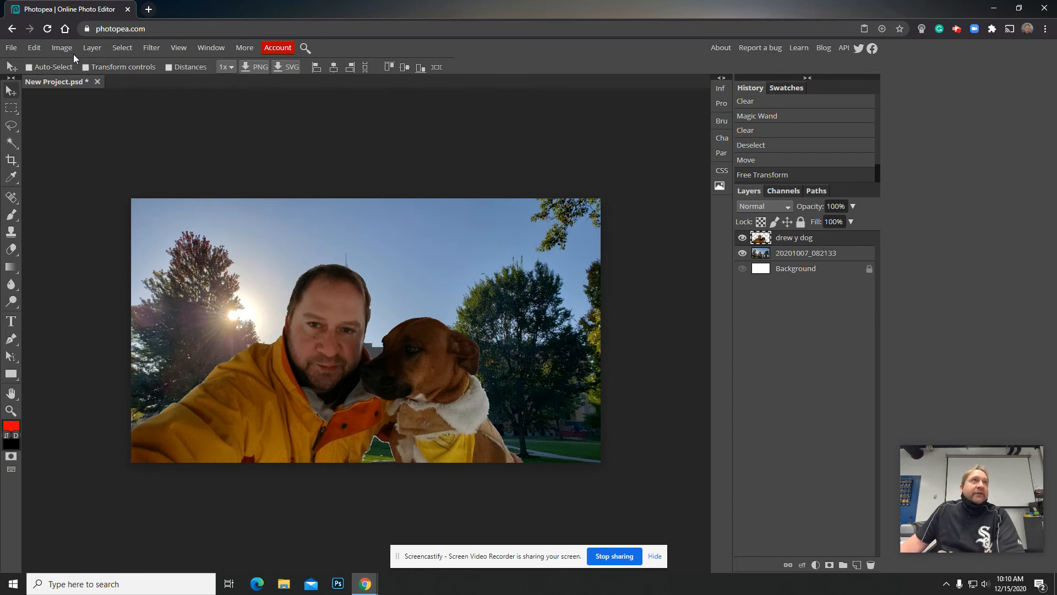
click(34, 48)
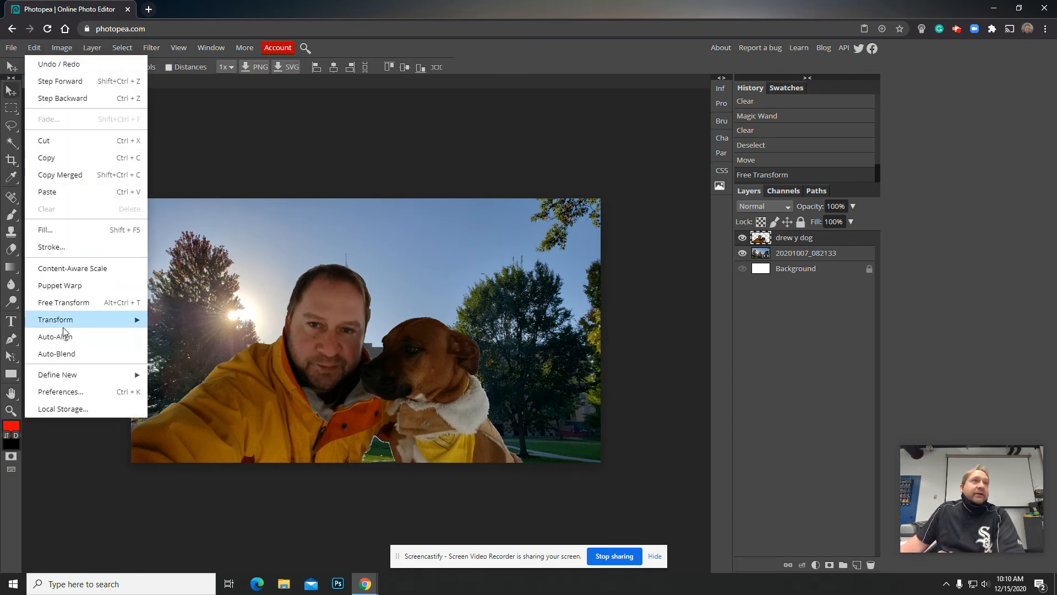
mouse_move(64, 324)
click(204, 341)
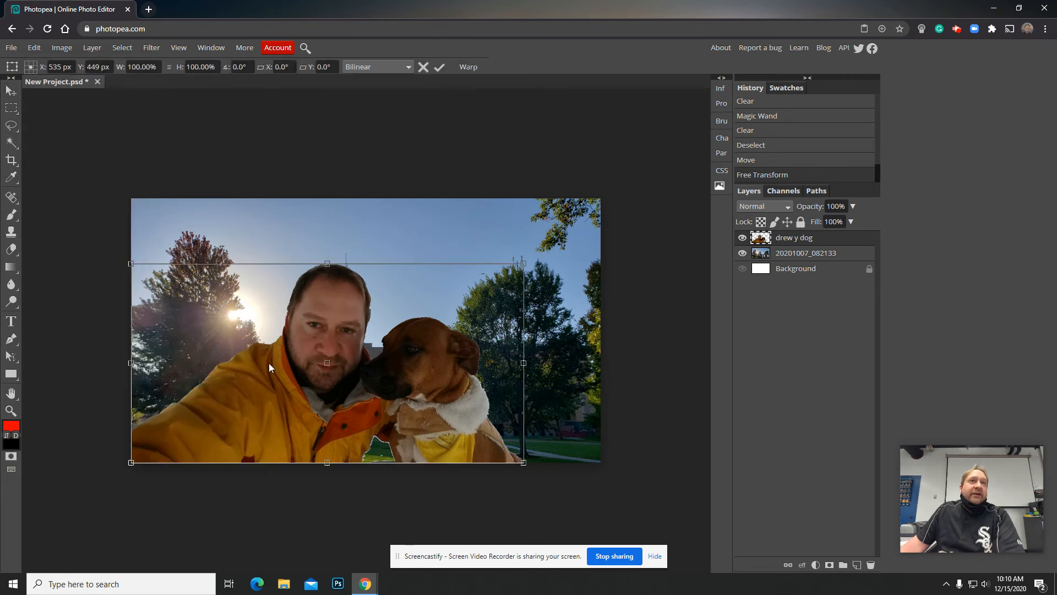
drag(523, 263, 369, 341)
drag(317, 380, 371, 384)
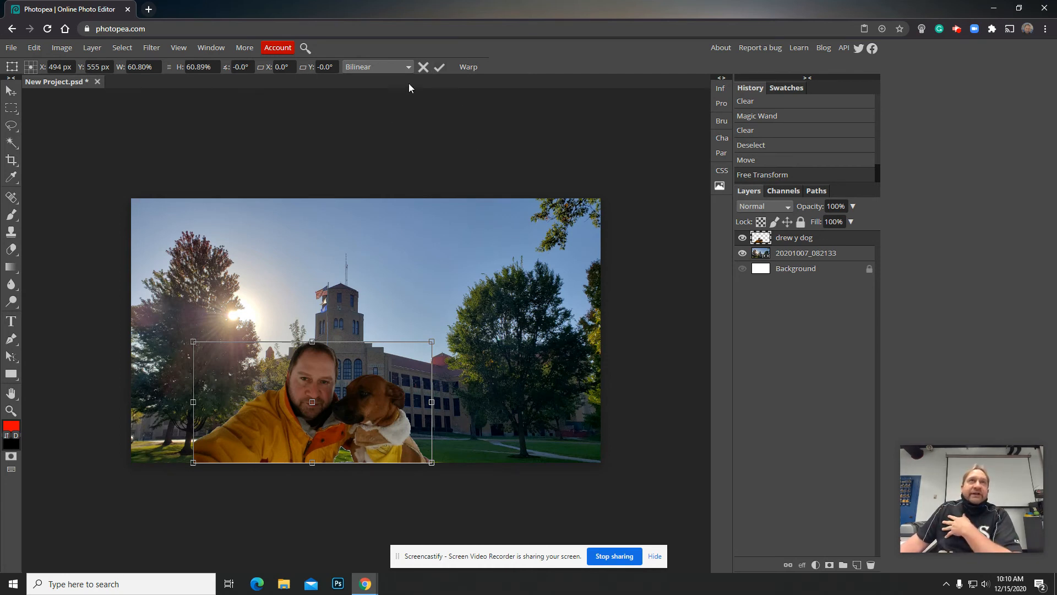
click(440, 67)
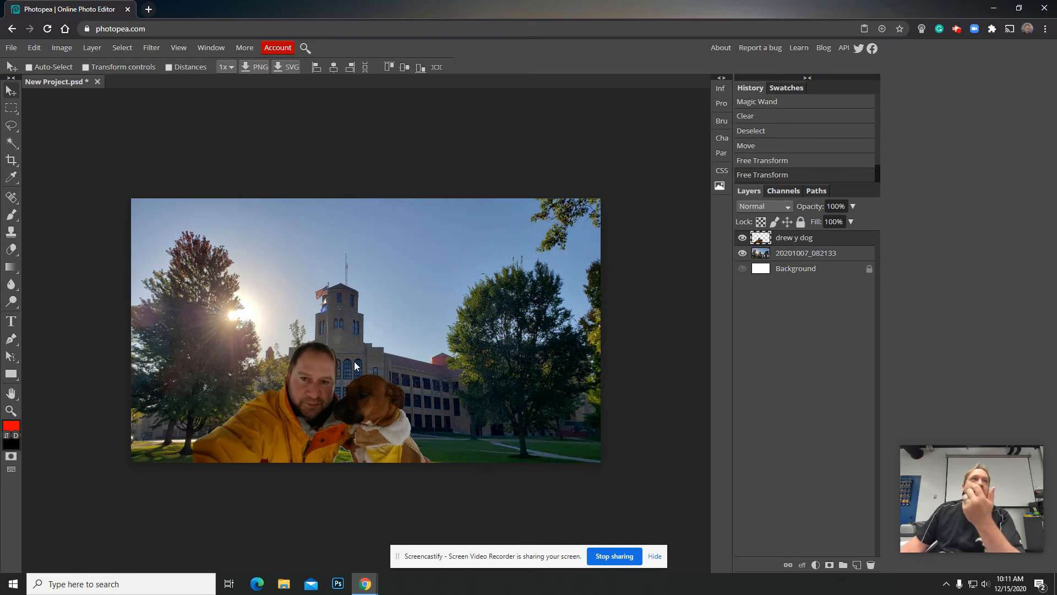
- Crop the canvas around the man, dog and building tower, and crop it again more tightly to about 424 × 383 px
click(11, 161)
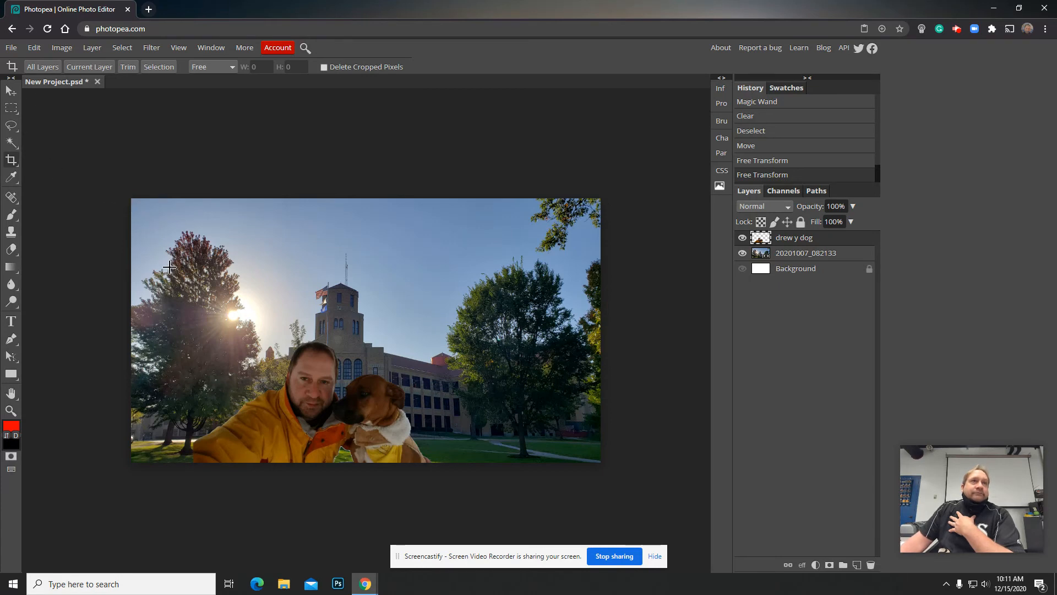
right_click(11, 163)
click(60, 160)
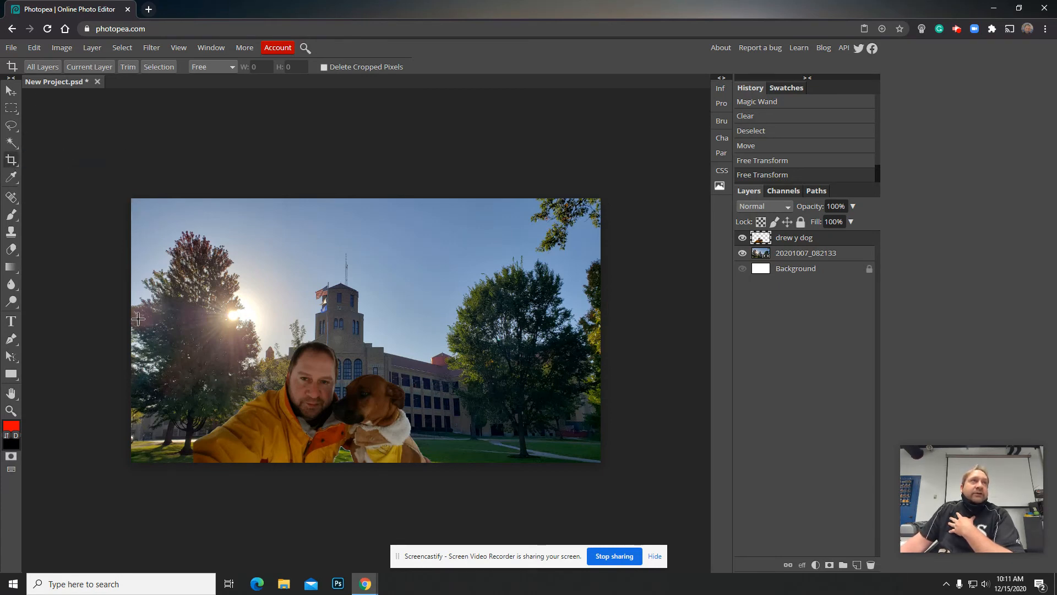
drag(184, 280, 432, 463)
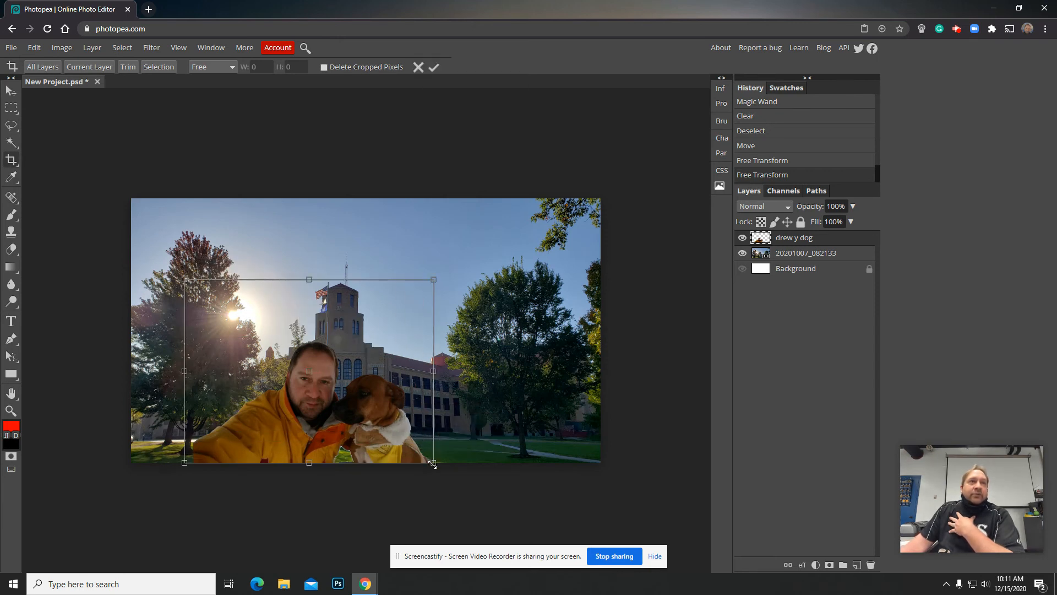
click(433, 68)
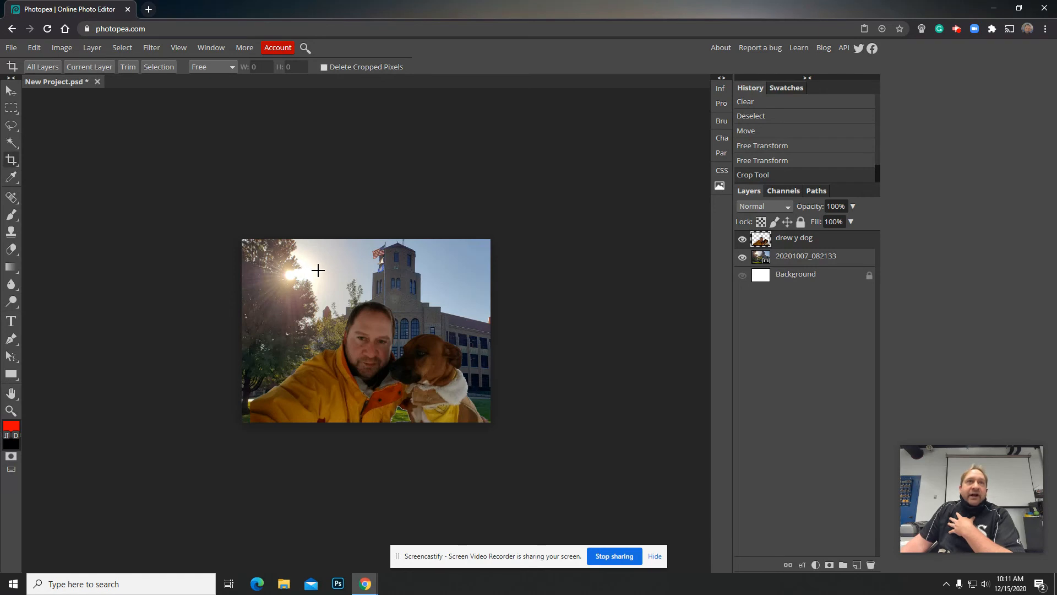
drag(319, 267, 474, 408)
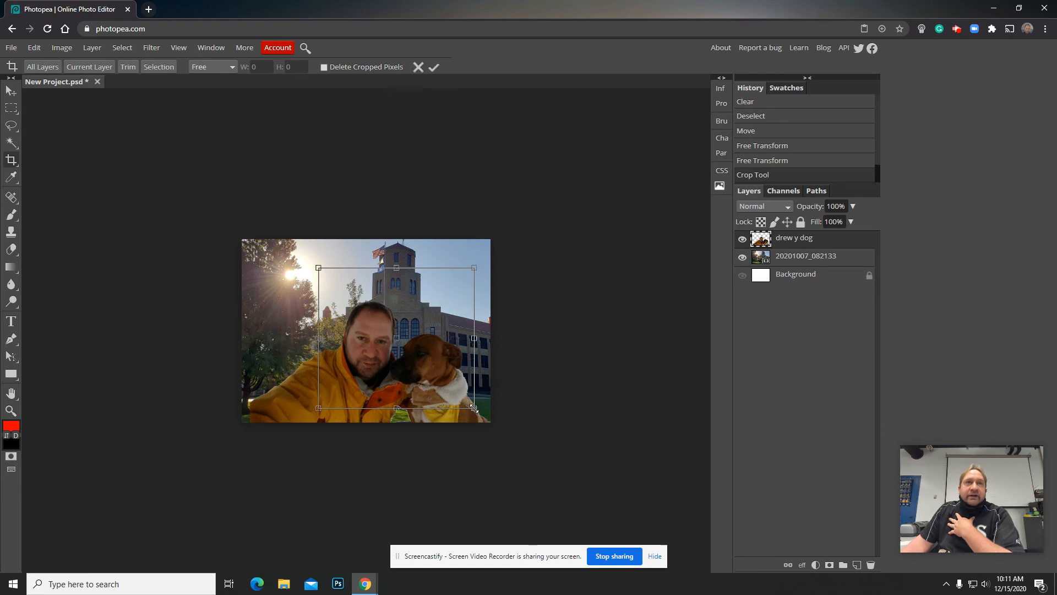
click(433, 68)
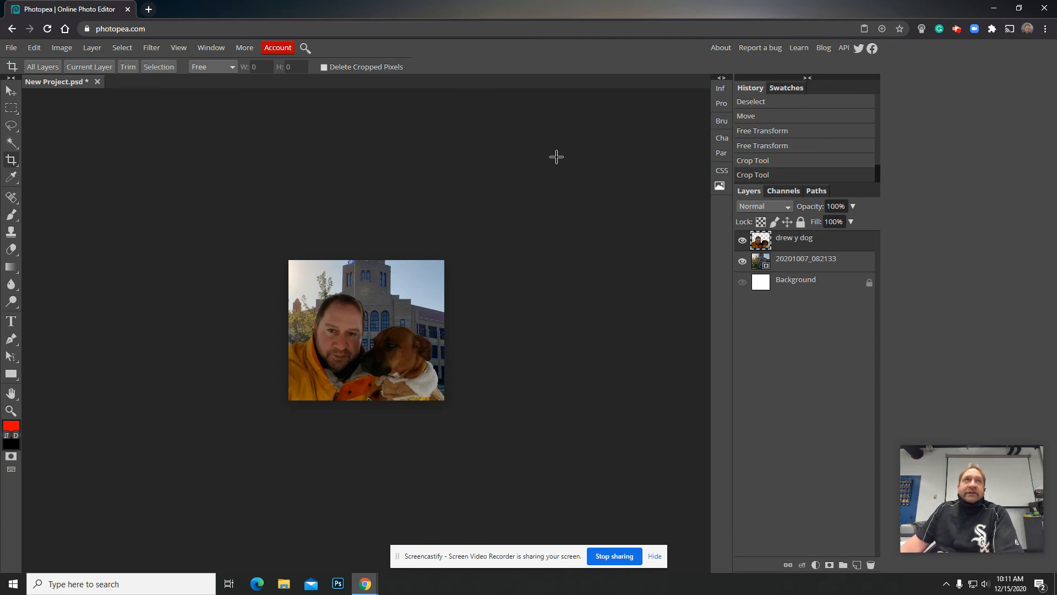
- Export the cropped composite as a PNG at 424 × 383 px and 100% quality
click(11, 49)
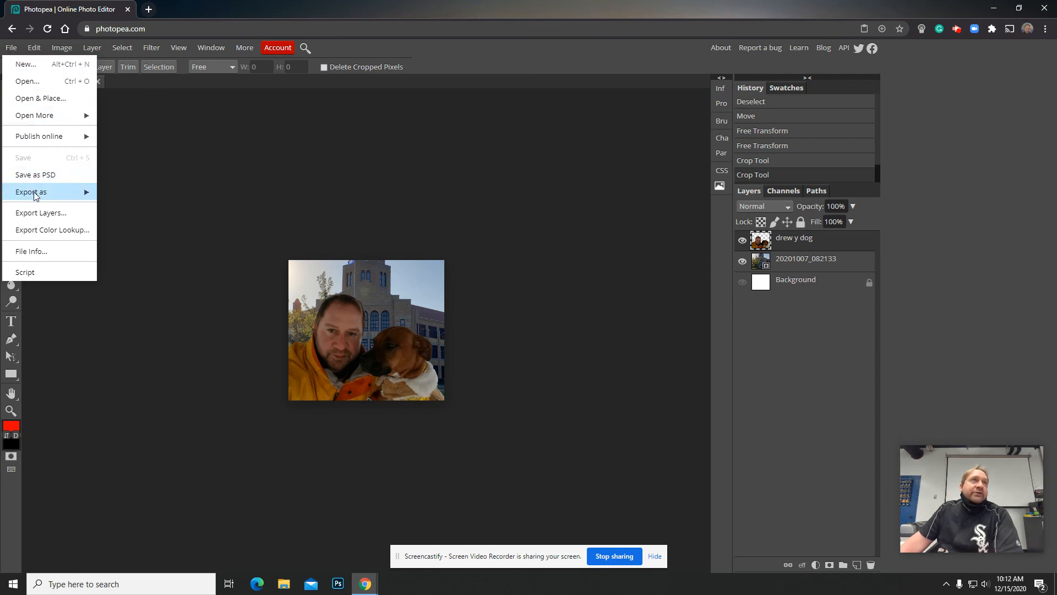
mouse_move(35, 196)
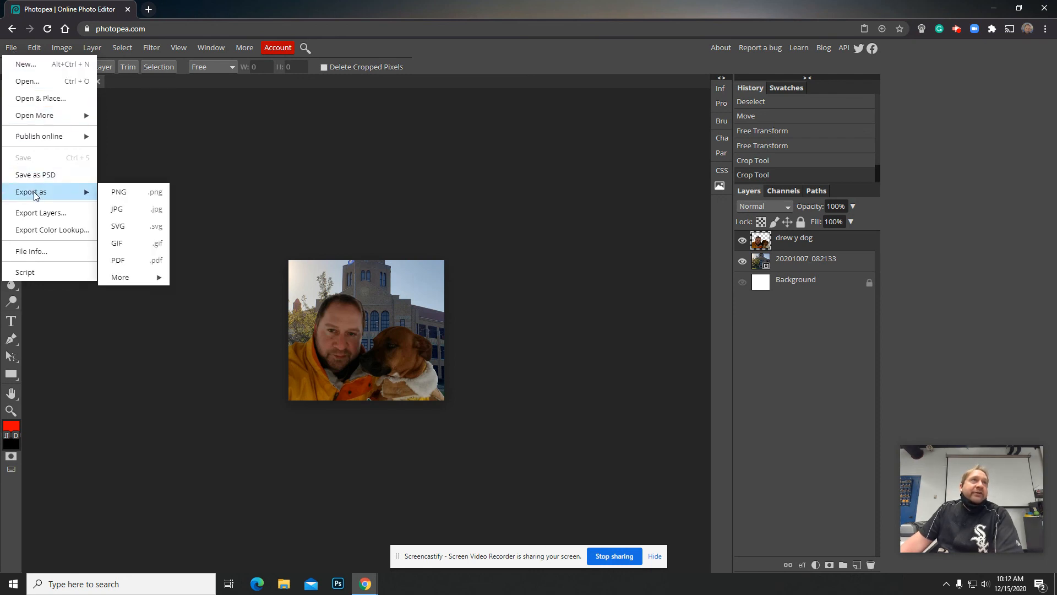
click(132, 194)
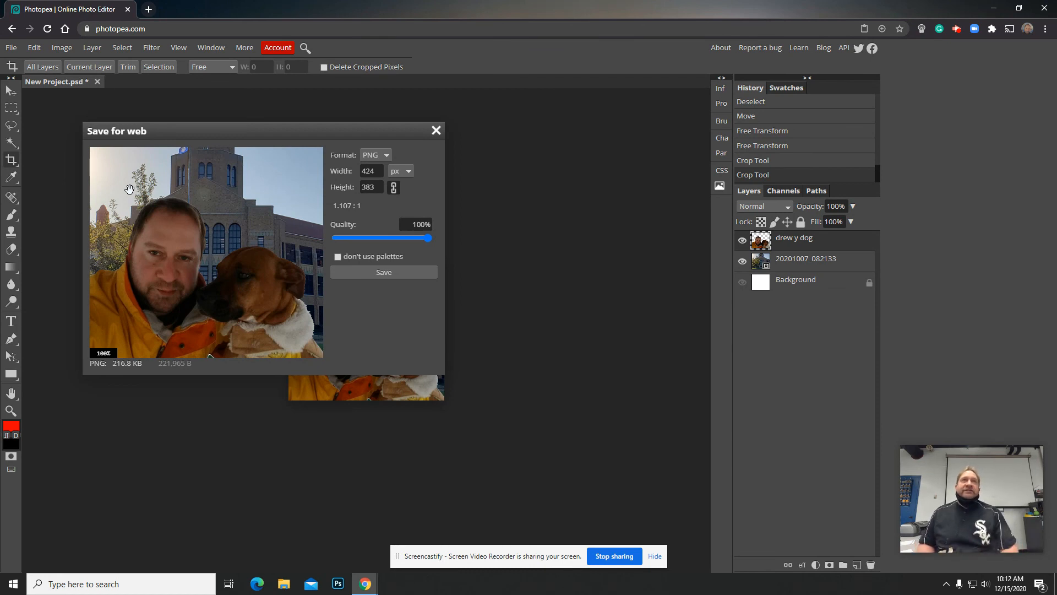
click(382, 272)
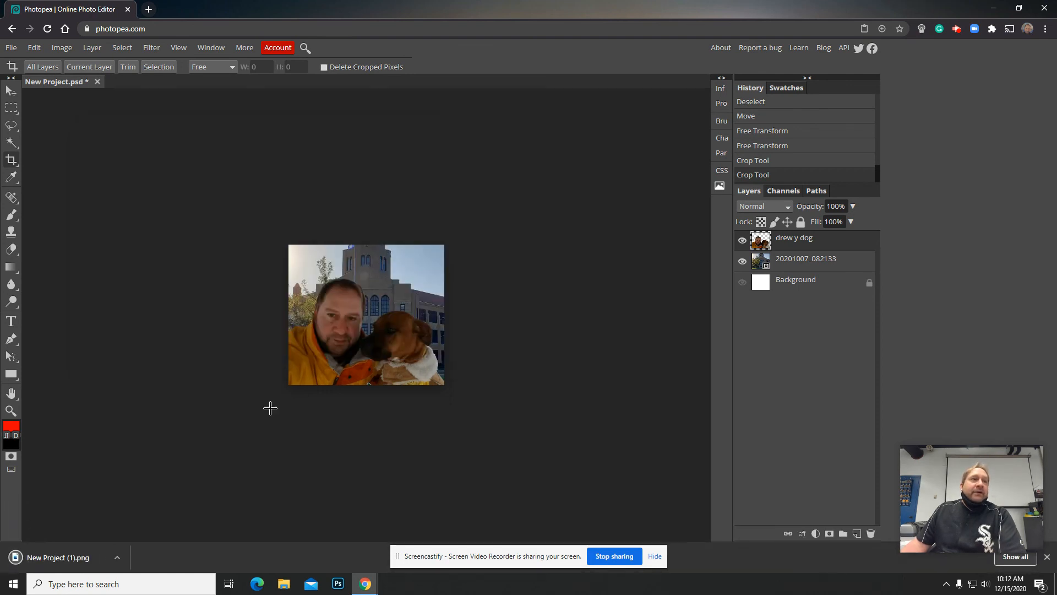
- Open the PNG export settings for the composite again
click(11, 47)
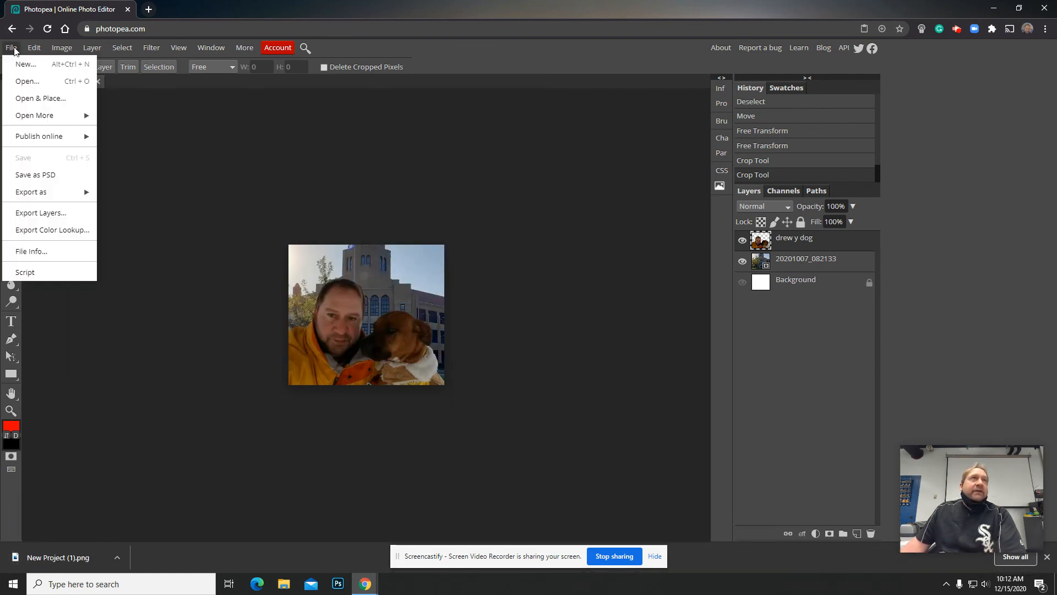
mouse_move(37, 198)
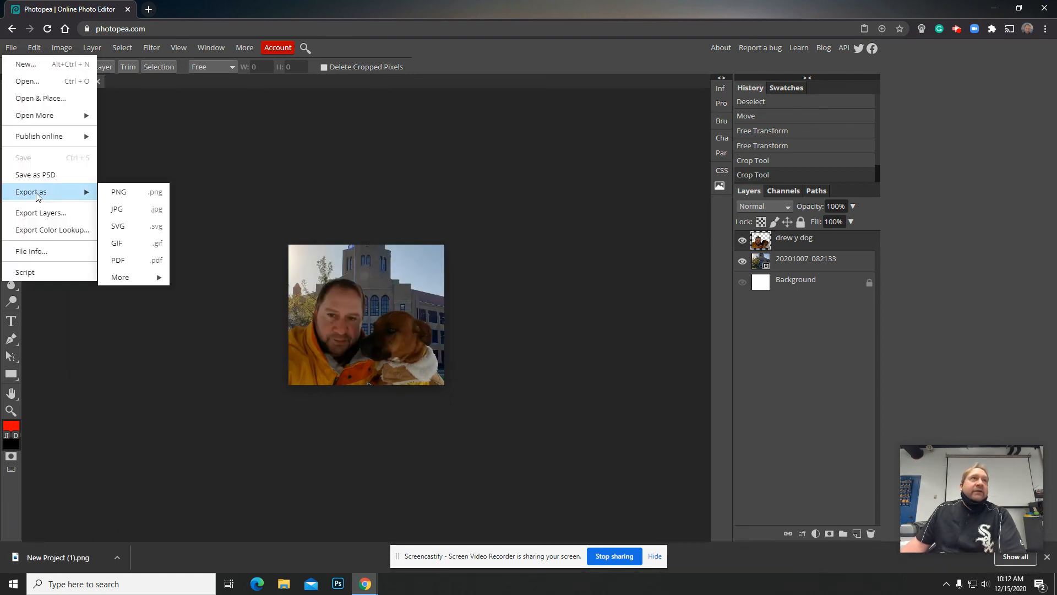
click(138, 191)
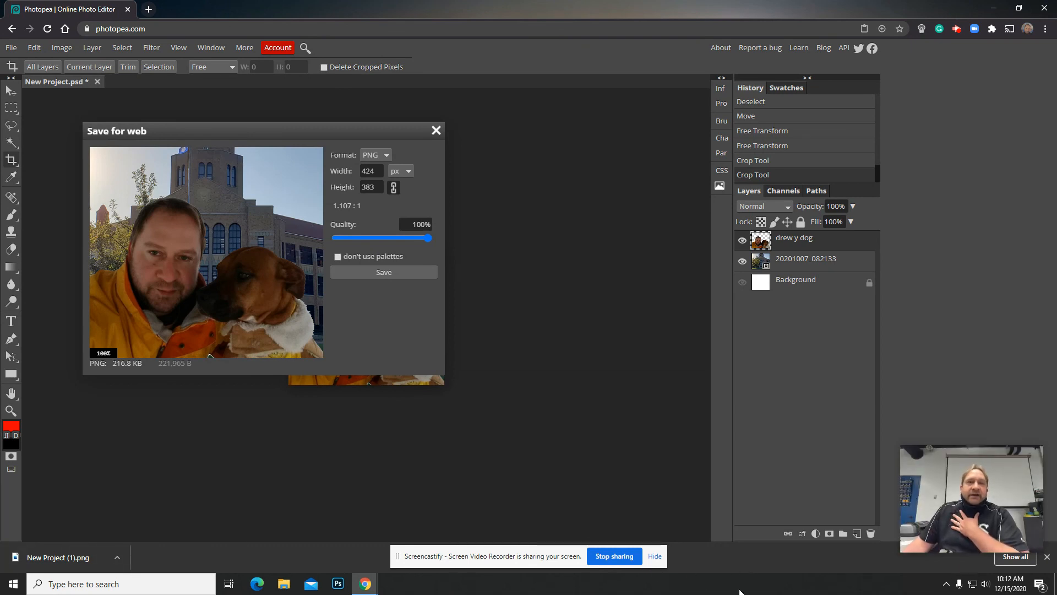
- View the exported New Project (1).png in the Photos app and close the viewer
click(58, 557)
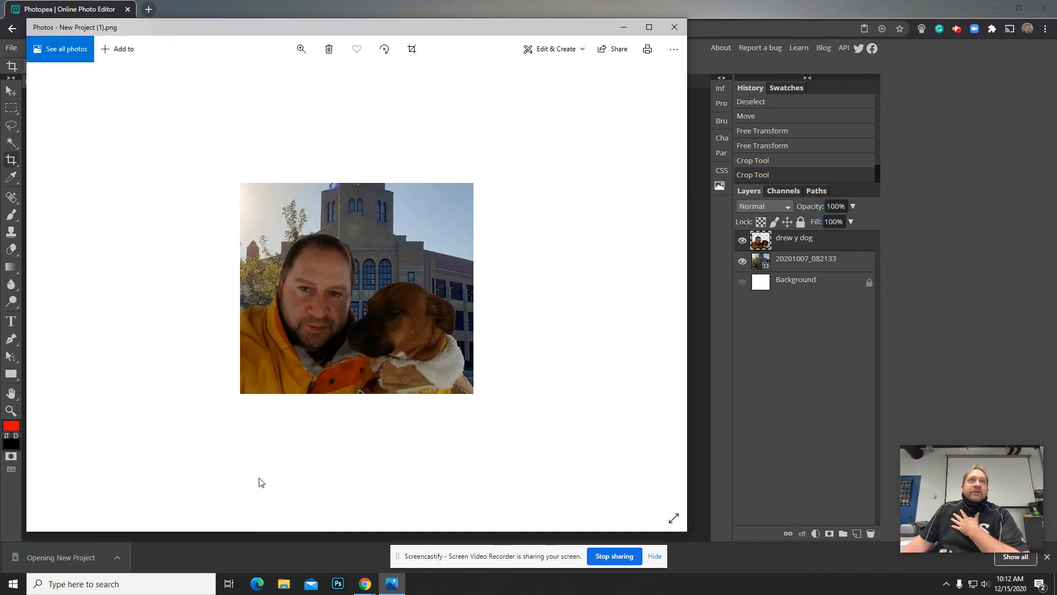
drag(466, 27, 644, 34)
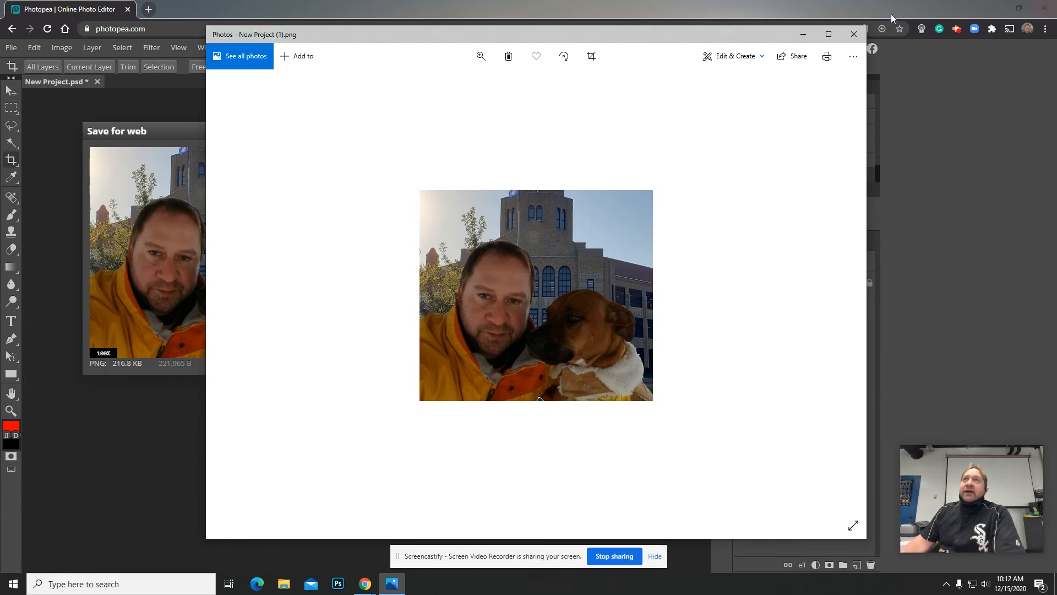
click(854, 34)
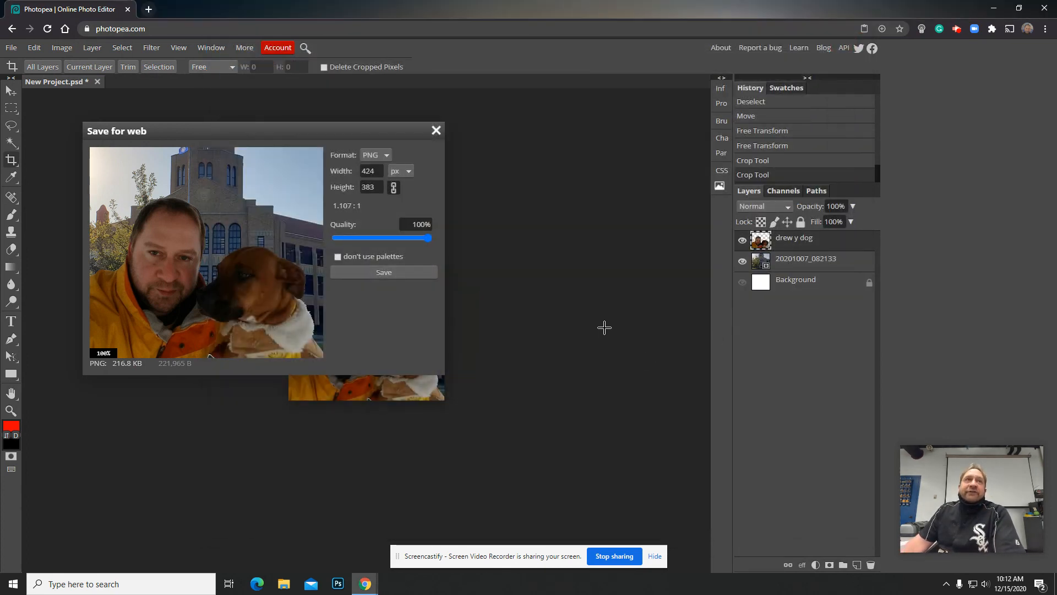